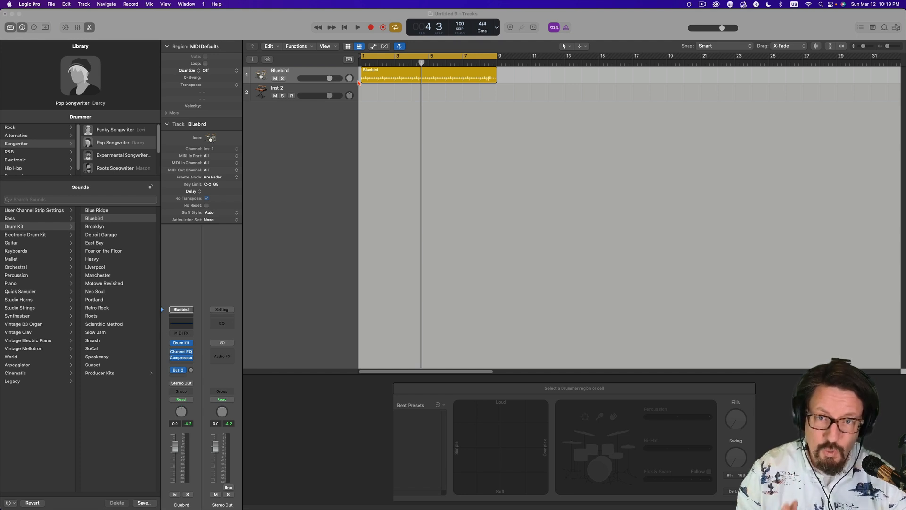
Listen to the Bluebird drummer region with its standard kit, stopping playback after a few bars
left_click(550, 43)
key("space")
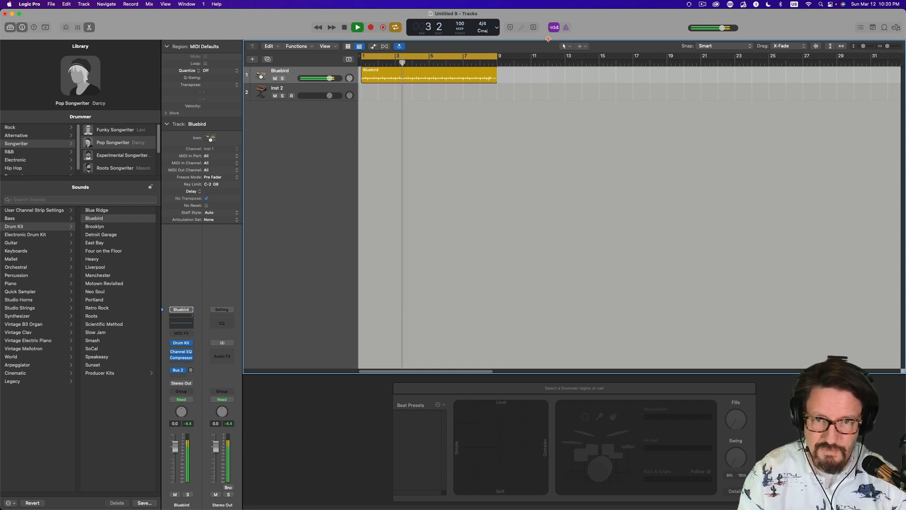
key("space")
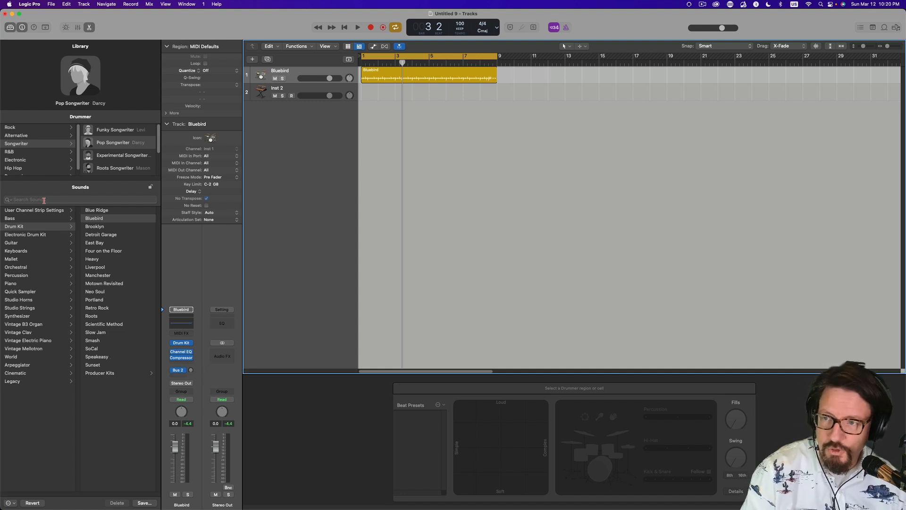
Load the Bluebird+ producer kit onto the Bluebird drummer track and audition the region with it
left_click(10, 28)
left_click(11, 28)
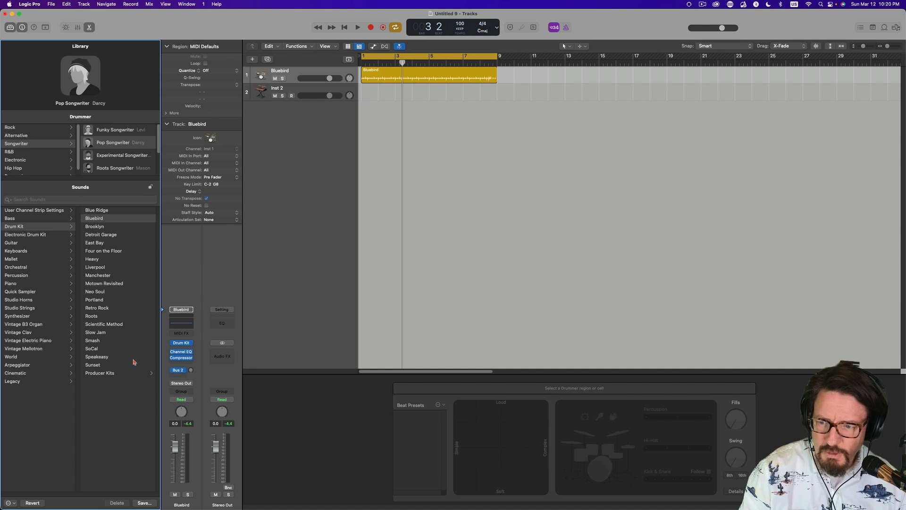
left_click(114, 375)
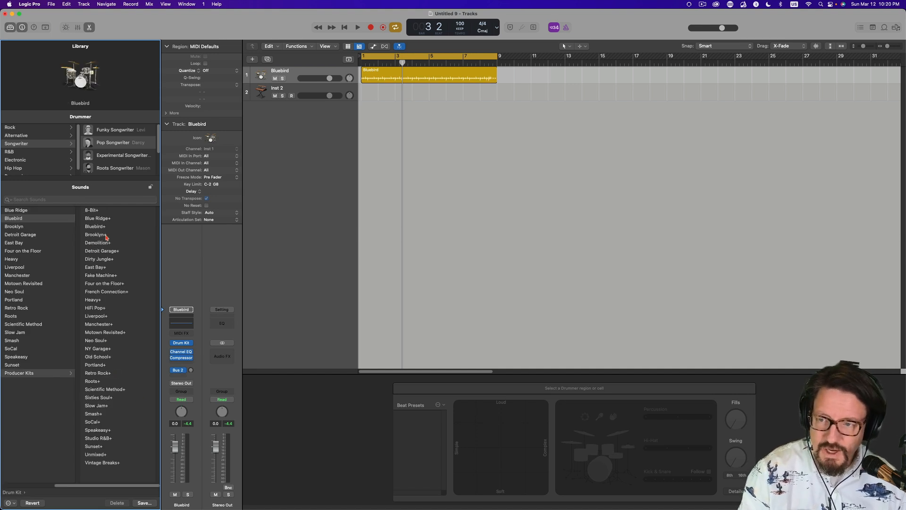
left_click(105, 228)
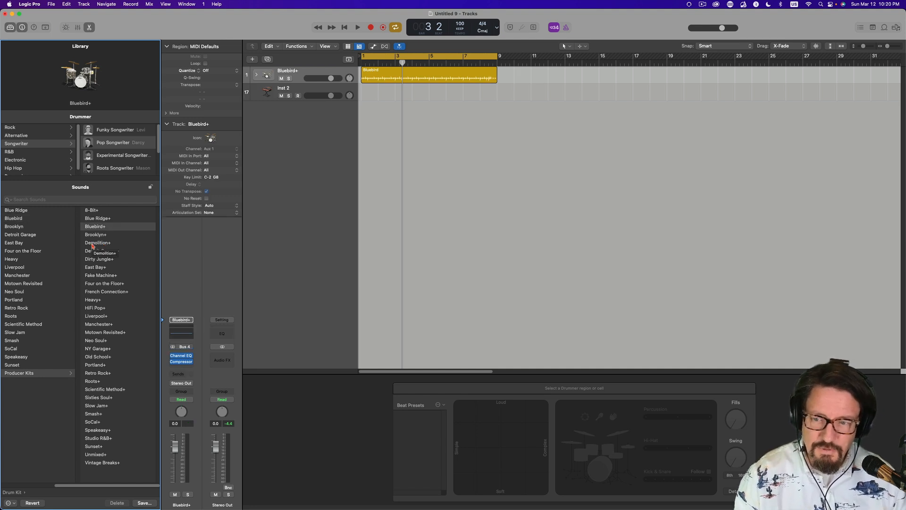
key("space")
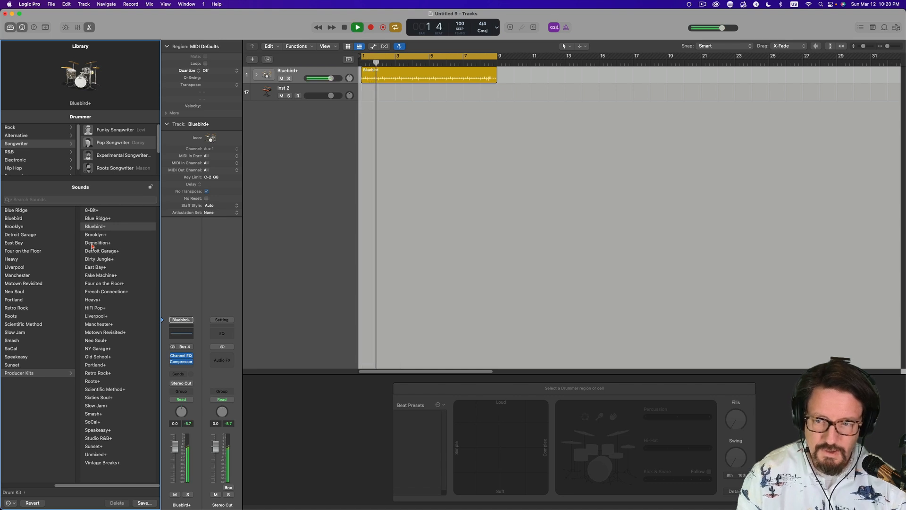
key("space")
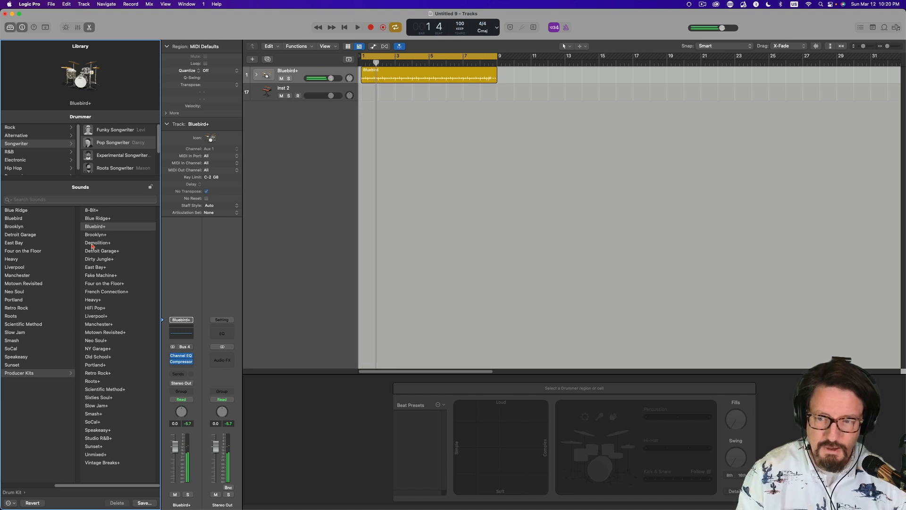
Expand the Bluebird+ track stack, play it briefly, and show the Room A channel in the mixer
left_click(257, 76)
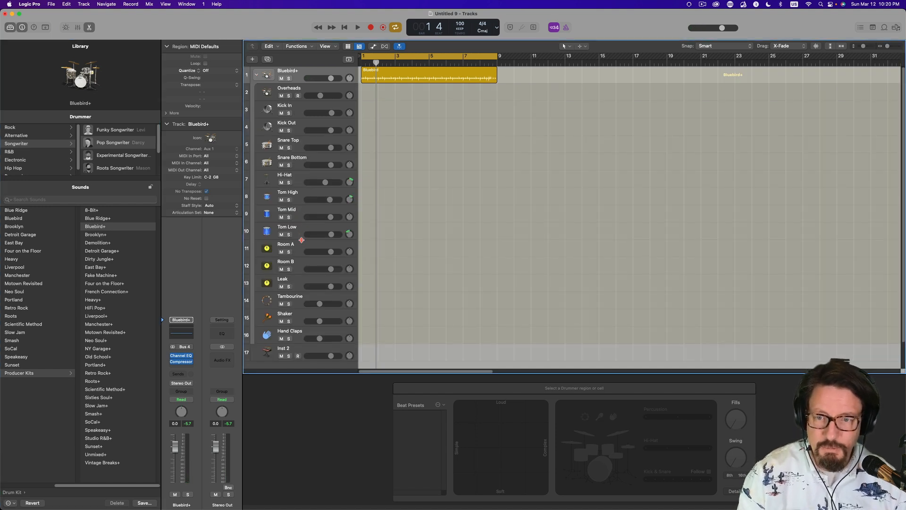
key("space")
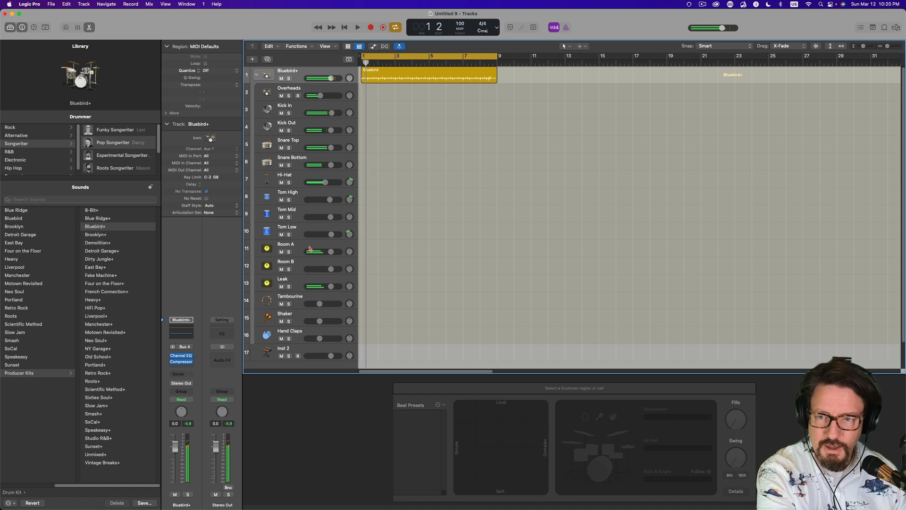
left_click(309, 245)
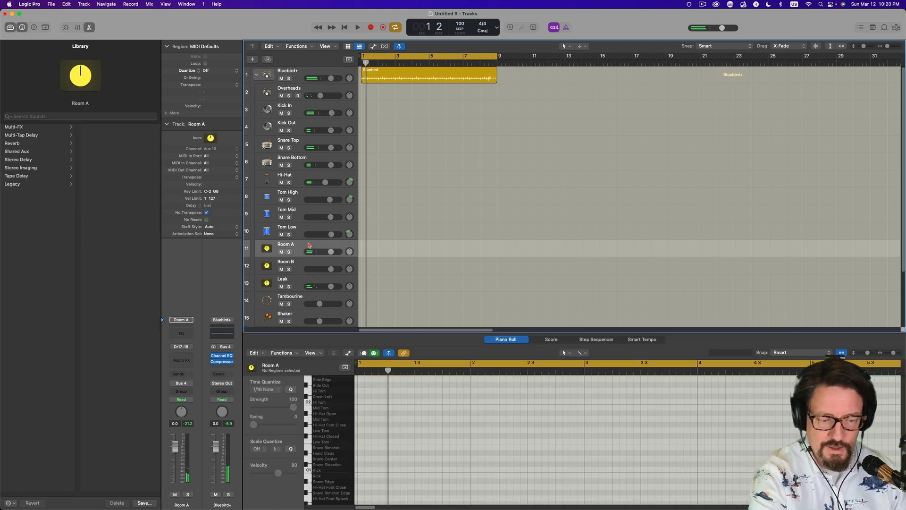
key("x")
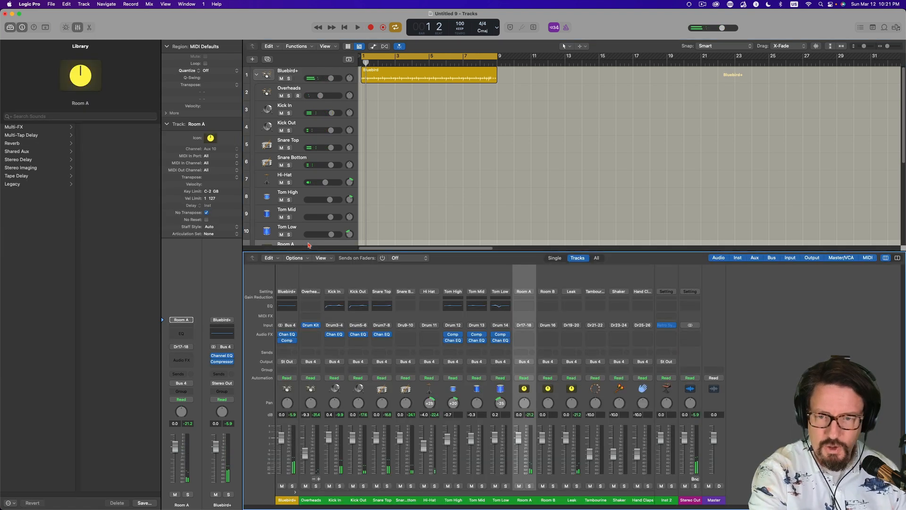
Insert a Compressor on Room A with its graph display, then lower the threshold and raise the ratio during playback
left_click(524, 301)
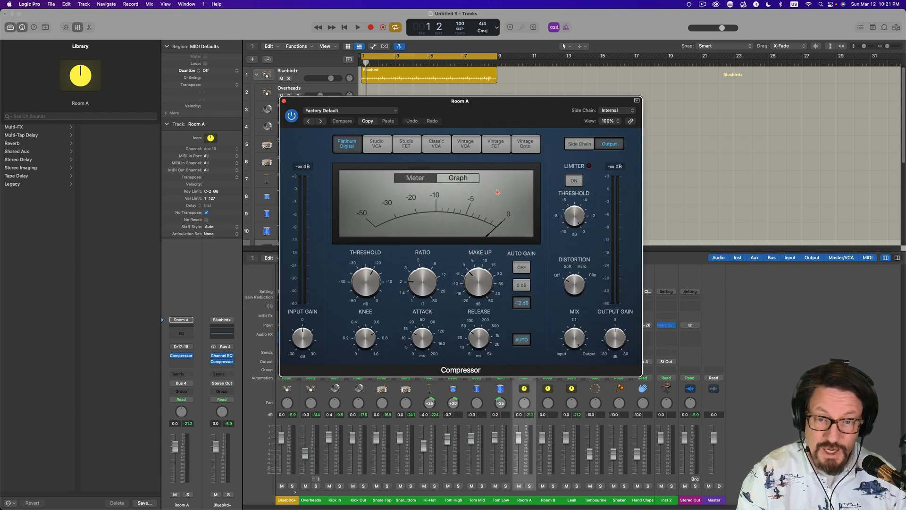
left_click(472, 180)
key("space")
left_click_drag(366, 282, 367, 305)
left_click_drag(419, 283, 418, 272)
Fine-tune the Room A compressor's threshold and ratio and raise its make-up gain to 9.0 dB
left_click_drag(574, 336, 571, 376)
left_click_drag(481, 300, 469, 280)
left_click_drag(362, 282, 362, 284)
left_click_drag(418, 285, 418, 278)
left_click_drag(480, 283, 479, 277)
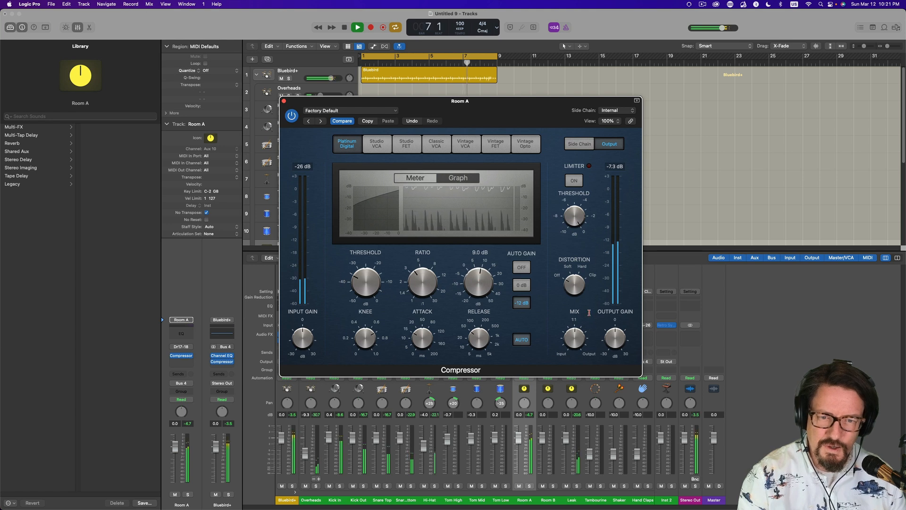
Reduce the Room A compressor's make-up gain, stop playback, and close the compressor and the mixer
left_click_drag(575, 332, 572, 345)
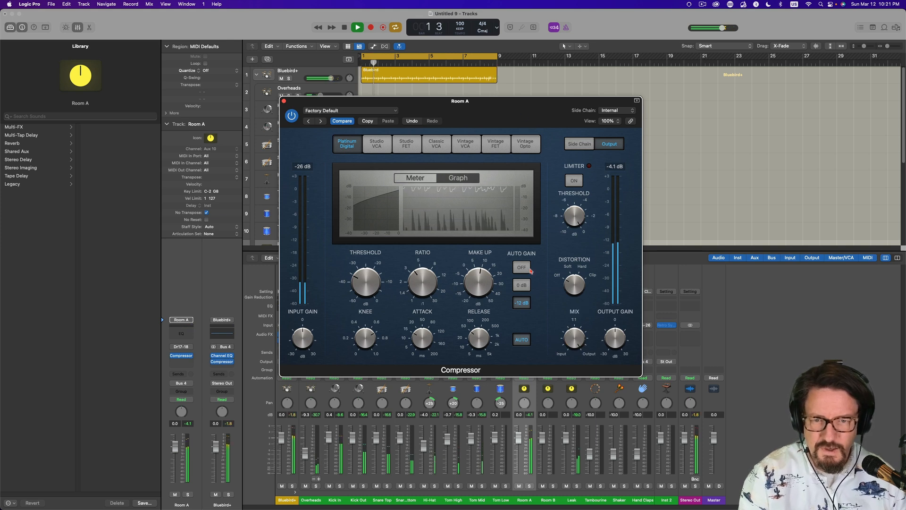
left_click_drag(474, 285, 471, 287)
key("space")
left_click(412, 279)
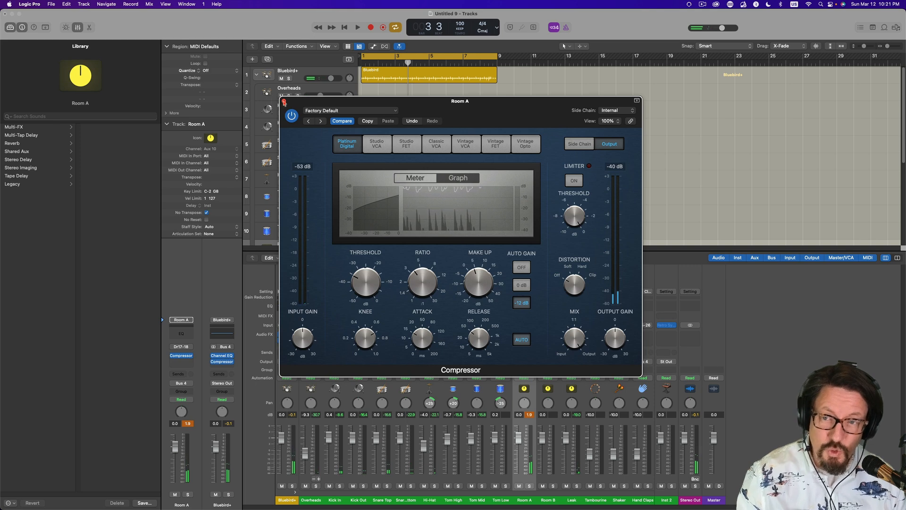
left_click(283, 101)
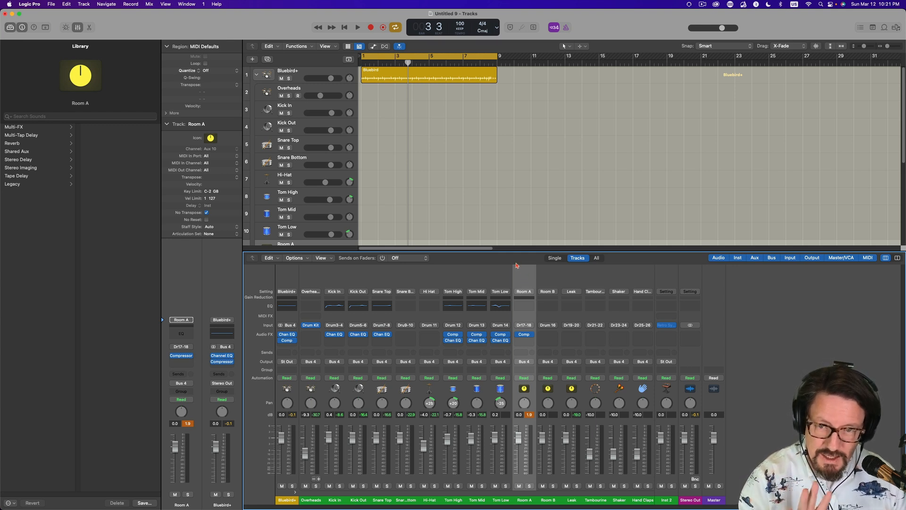
key("x")
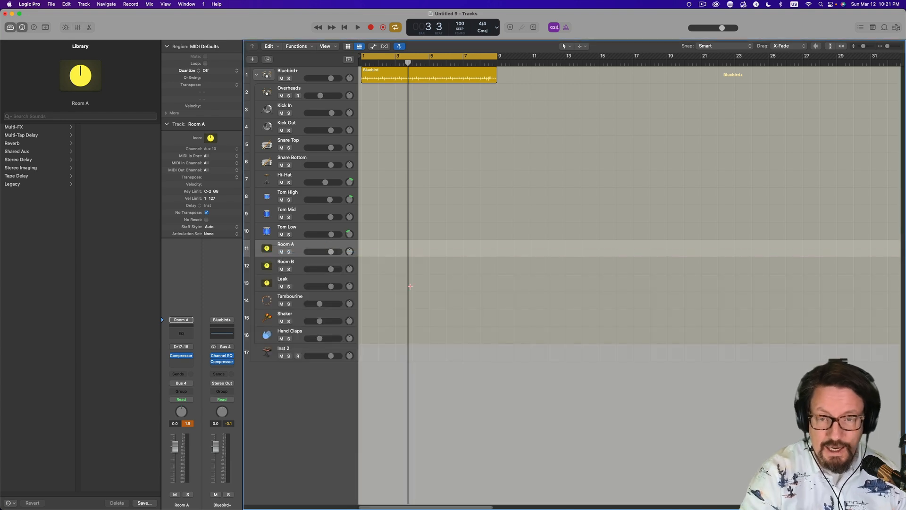
Select the Bluebird+ stack, open Drum Kit Designer on the Overheads channel, and reposition its window above the channel meters
left_click(257, 76)
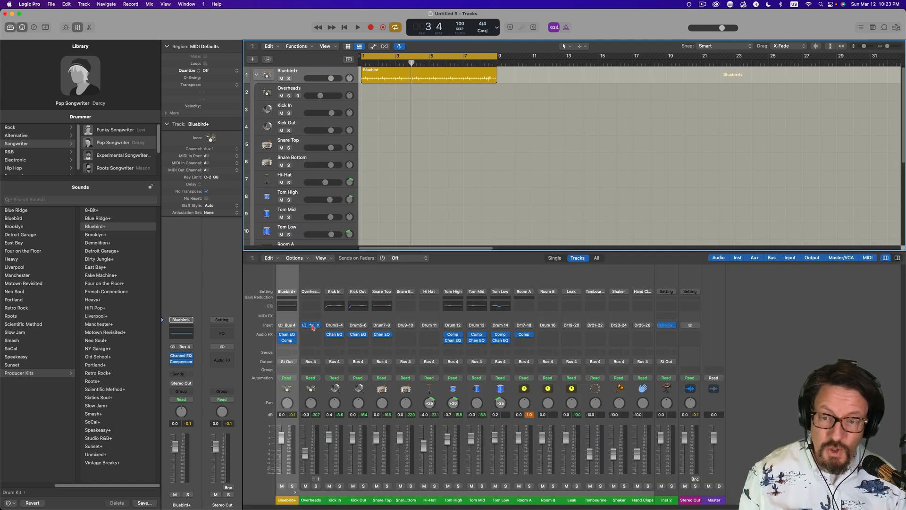
left_click(311, 326)
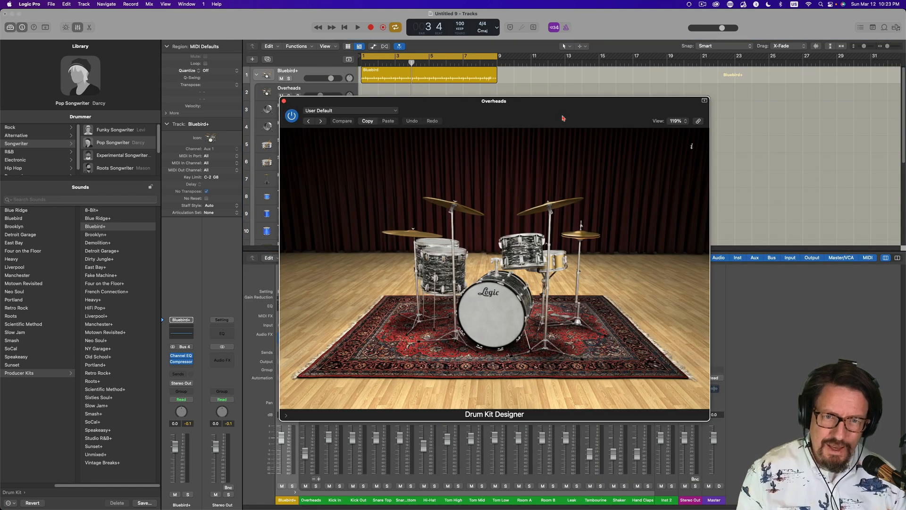
left_click_drag(570, 102, 555, 101)
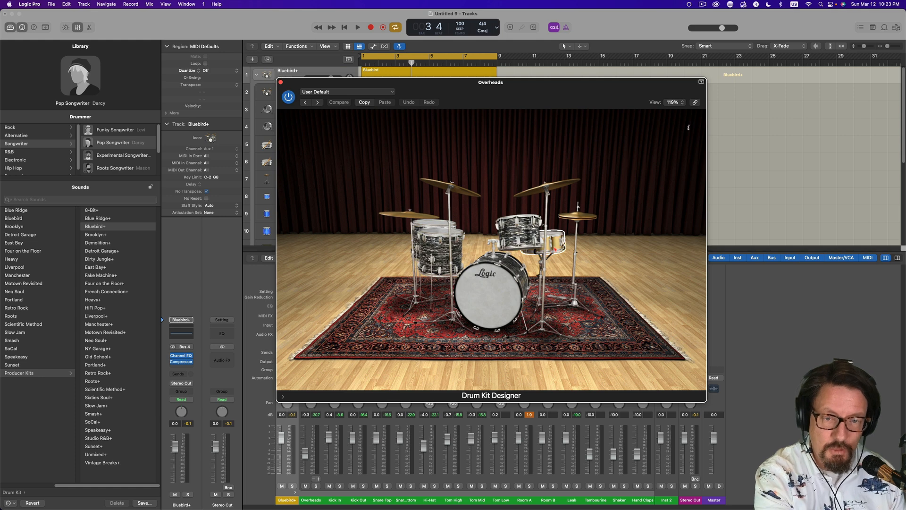
Audition kick drums during playback, including Maple Boom, Pawn Shop Loose, Seventies Punch and Sixties Deep, and choose Sixties Felt
key("space")
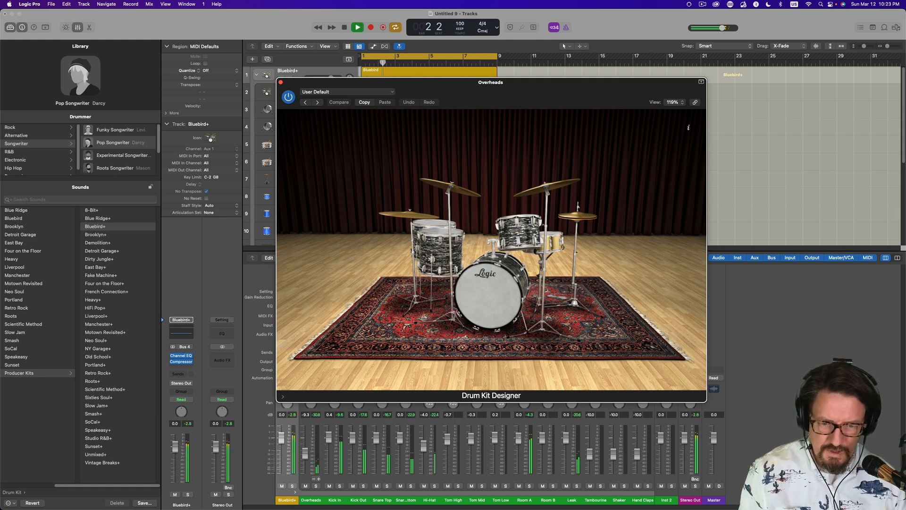
left_click(491, 290)
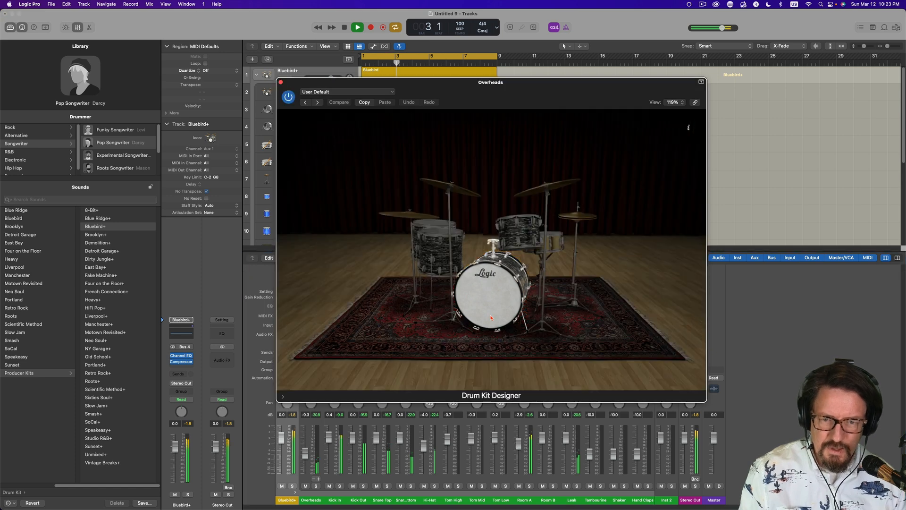
left_click(317, 202)
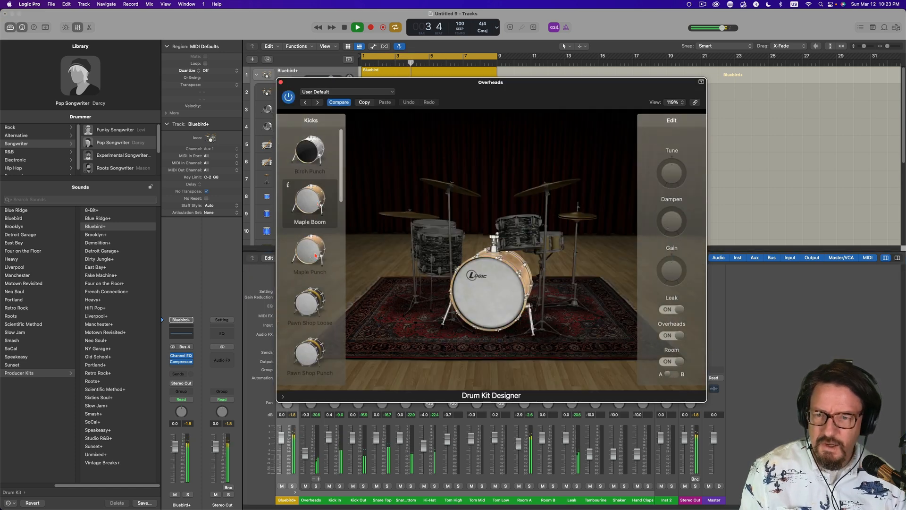
left_click(308, 303)
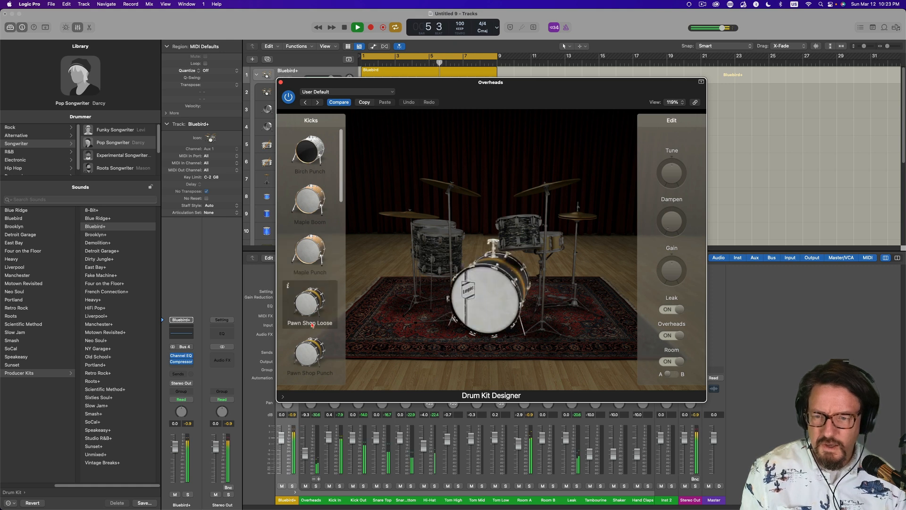
scroll(338, 190, "down", 2)
left_click_drag(338, 191, 341, 247)
left_click(315, 229)
left_click(313, 218)
left_click(332, 248)
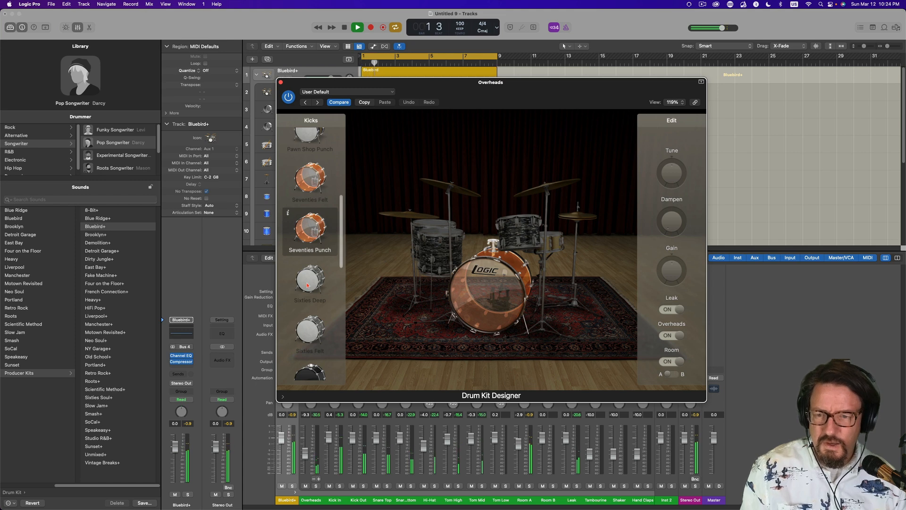
left_click(329, 271)
left_click_drag(343, 252, 341, 270)
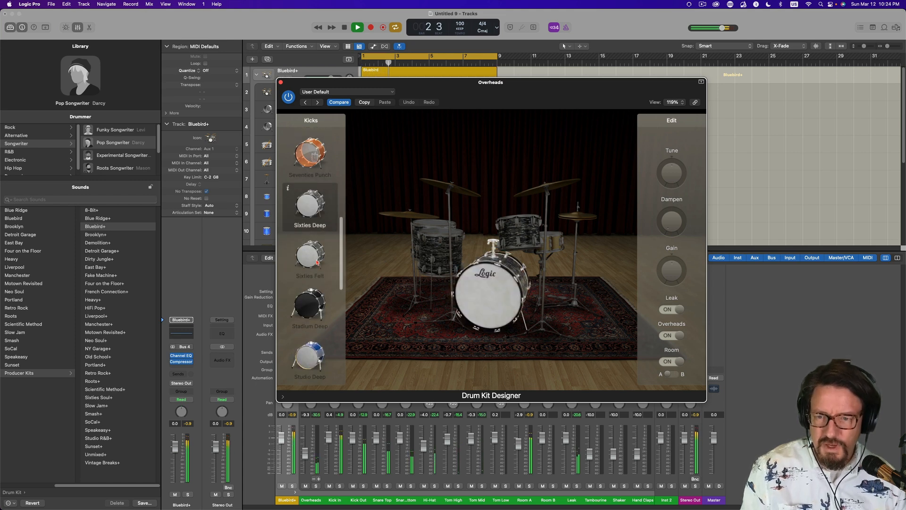
left_click(338, 270)
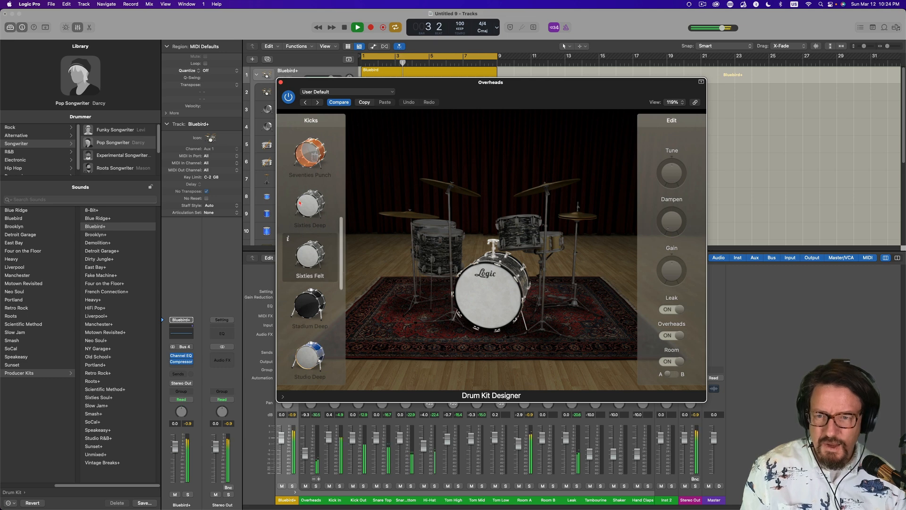
Audition the Black Brass, Classic Chrome and Deep Maple snares during playback, and choose Heavy Brass for the kit
left_click(554, 241)
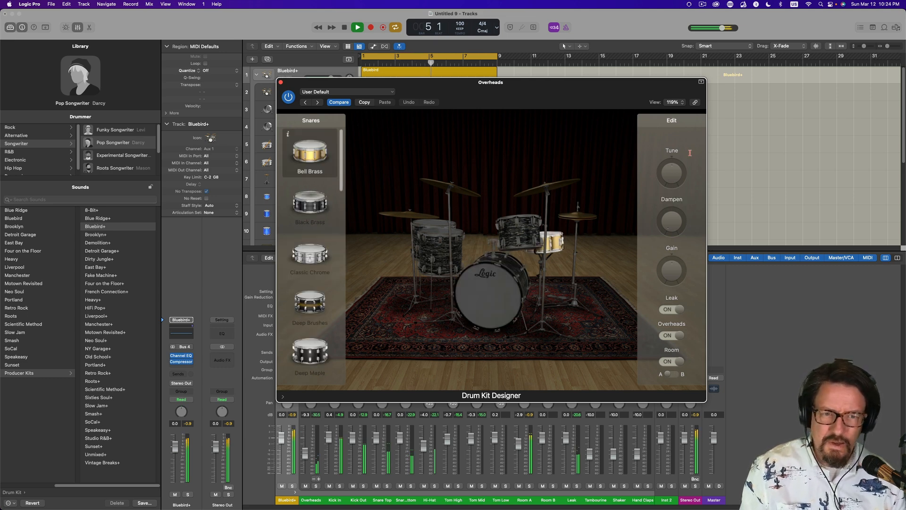
left_click(302, 208)
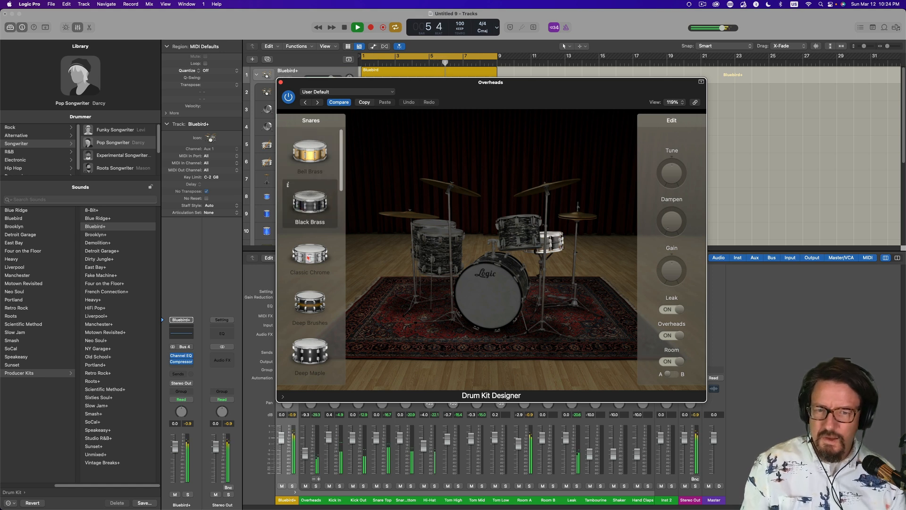
left_click(309, 258)
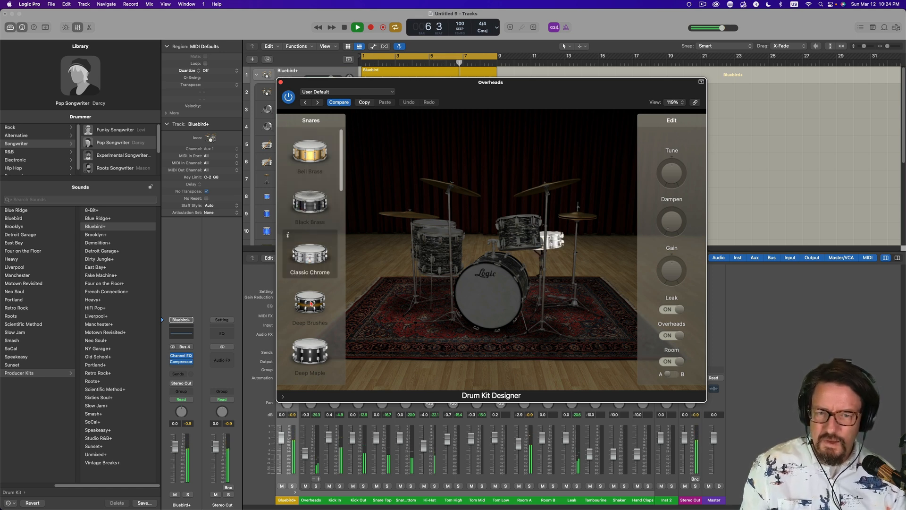
left_click(311, 302)
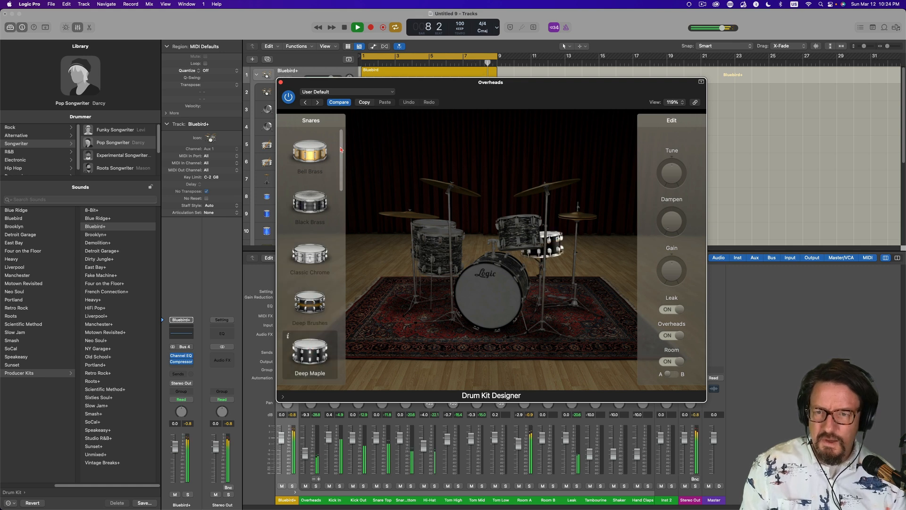
scroll(319, 228, "down", 5)
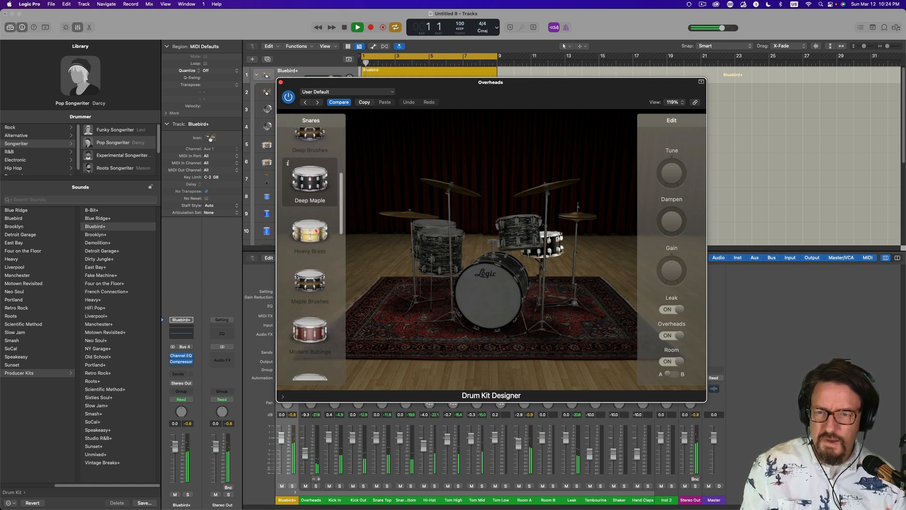
left_click(319, 230)
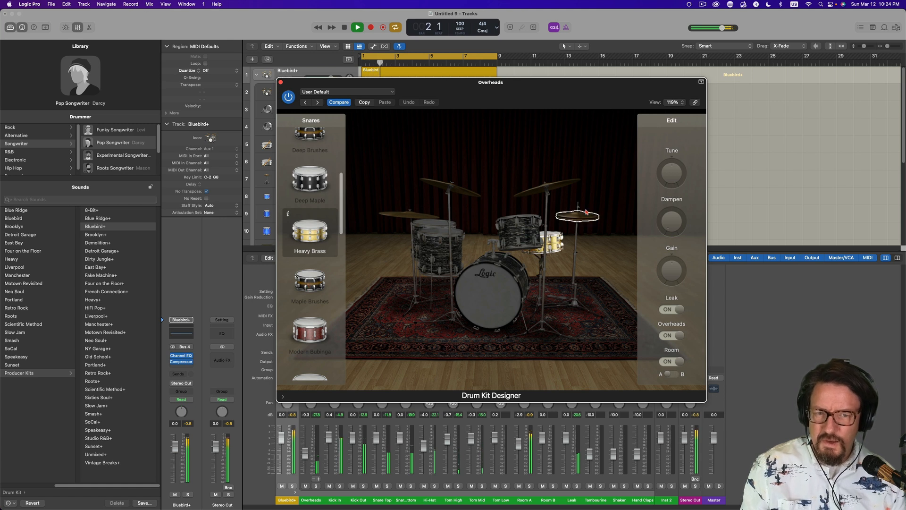
Set the Heavy Brass snare's dampening to 77 % and its gain to +3 dB
left_click_drag(670, 225, 668, 179)
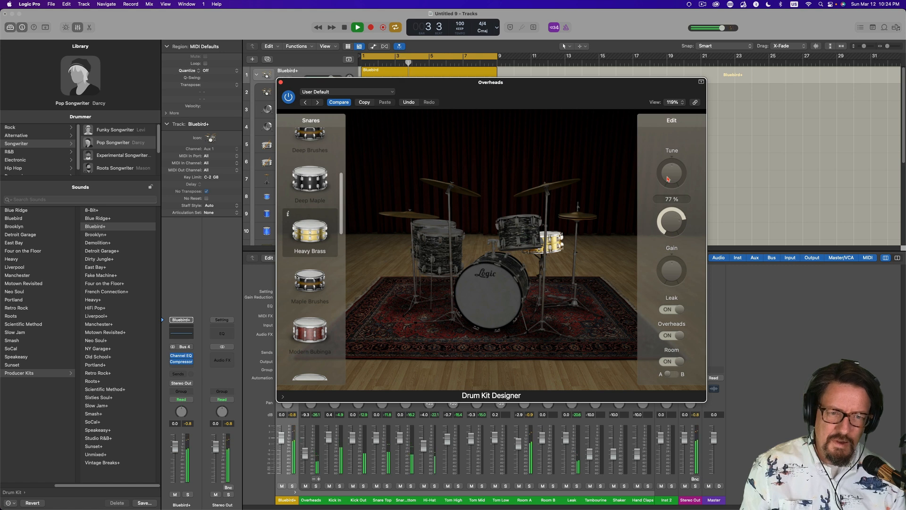
left_click_drag(666, 274, 665, 270)
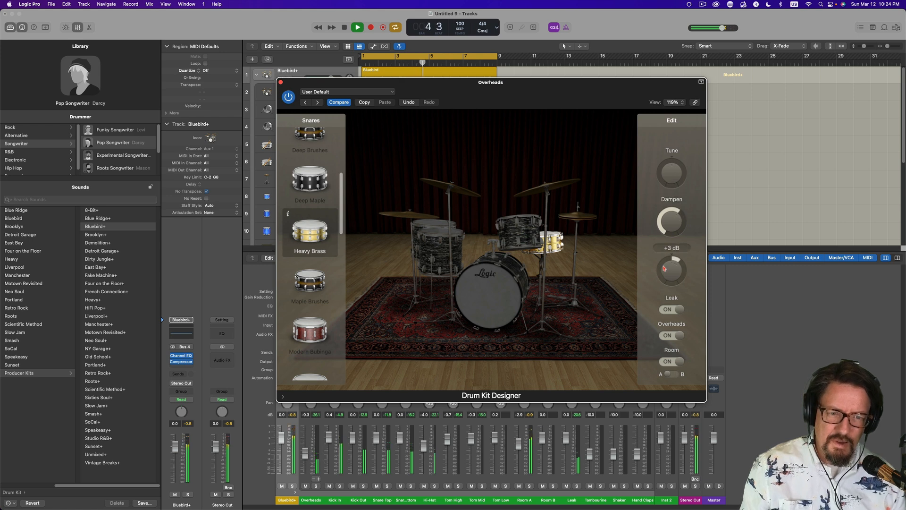
Tune the Heavy Brass snare to -71 cent and lower the Vintage Dark hi-hat's gain to -3 dB
left_click_drag(669, 171, 667, 176)
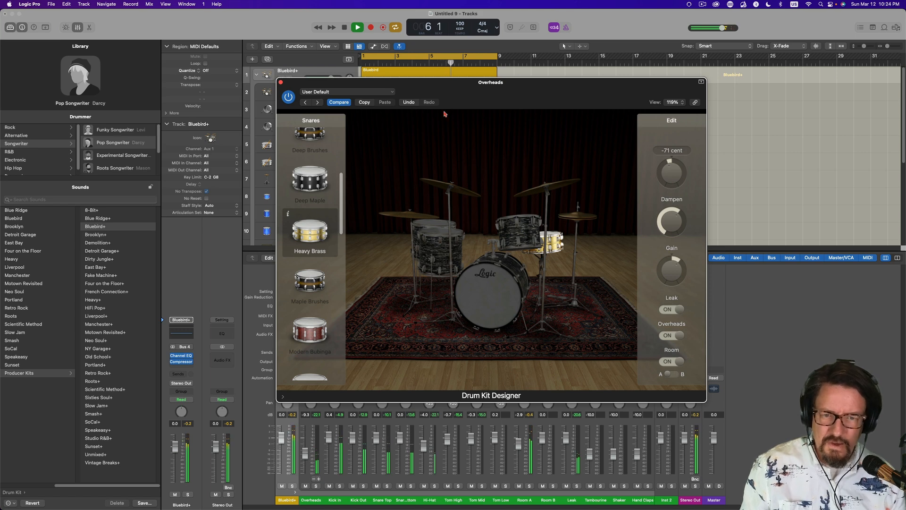
left_click(570, 206)
mouse_move(671, 270)
left_mouse_down()
mouse_move(670, 278)
mouse_move(669, 270)
left_mouse_up()
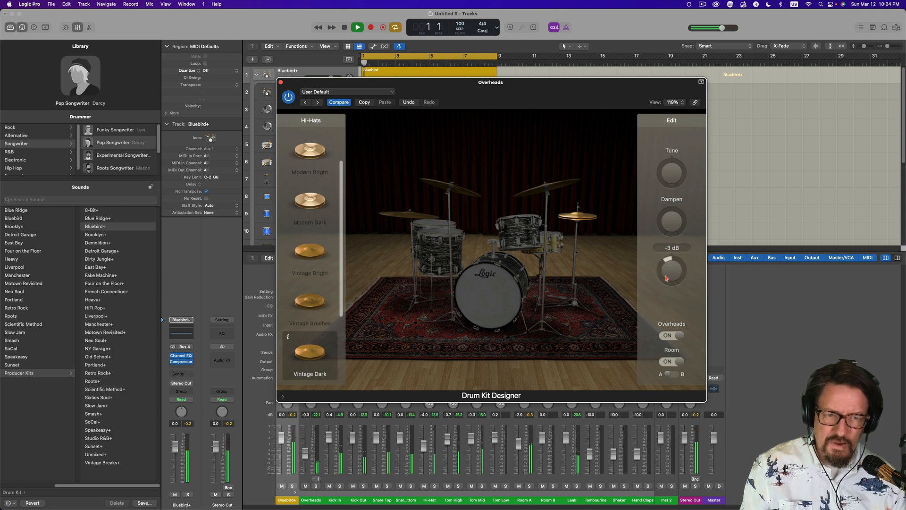
Audition the Modern Dark hi-hat, choose Vintage Bright instead, and raise its gain and dampening slightly before closing Drum Kit Designer and stopping playback
left_click(308, 208)
left_click(316, 257)
mouse_move(670, 266)
left_click_drag(670, 269, 669, 265)
left_click_drag(672, 222, 655, 198)
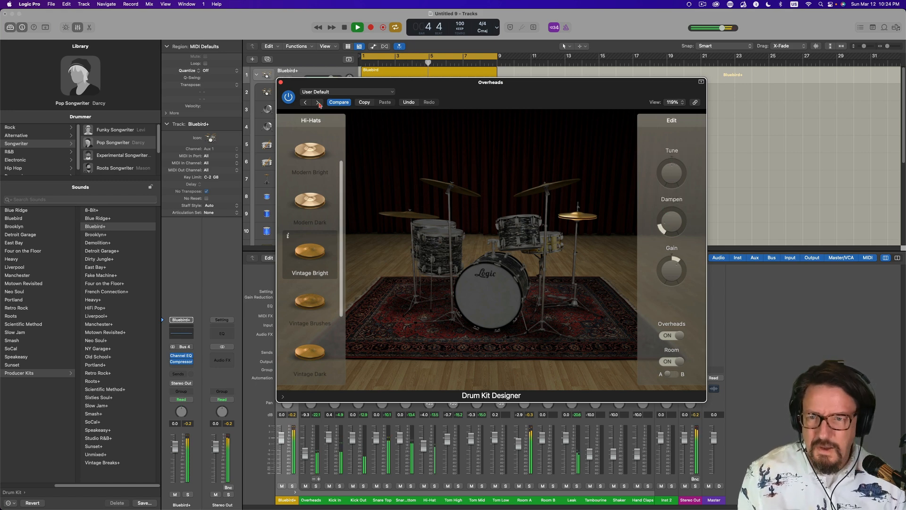
left_click(280, 83)
key("space")
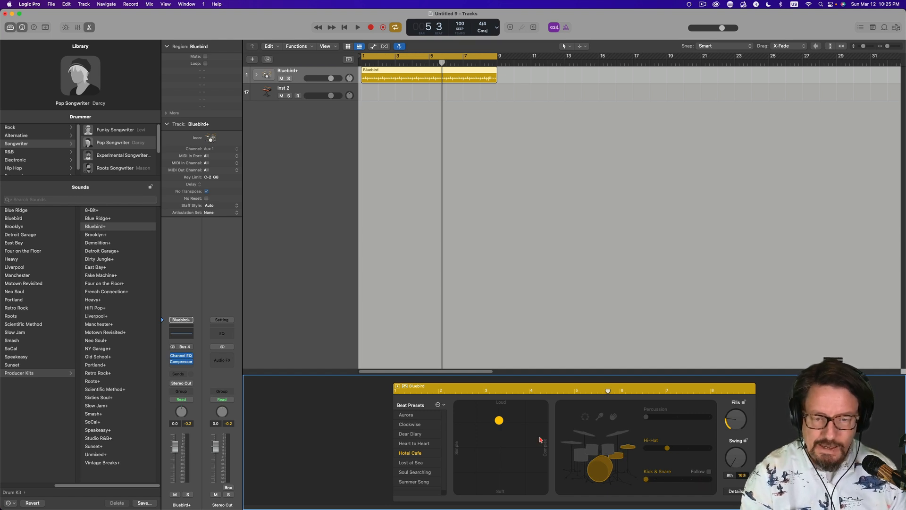
During playback, make the Bluebird drummer region more complex and slightly louder, and set its Kick & Snare variation to 4
key("space")
left_click_drag(501, 422, 538, 412)
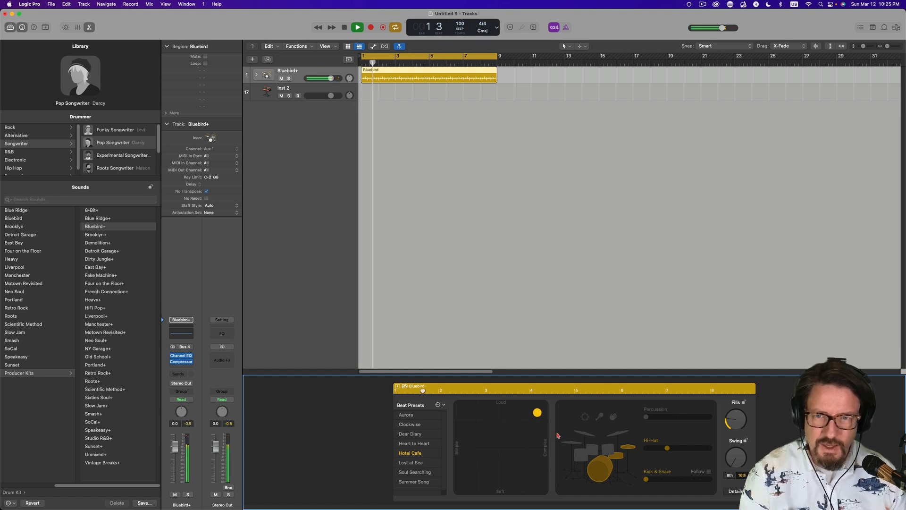
left_click_drag(647, 480, 681, 484)
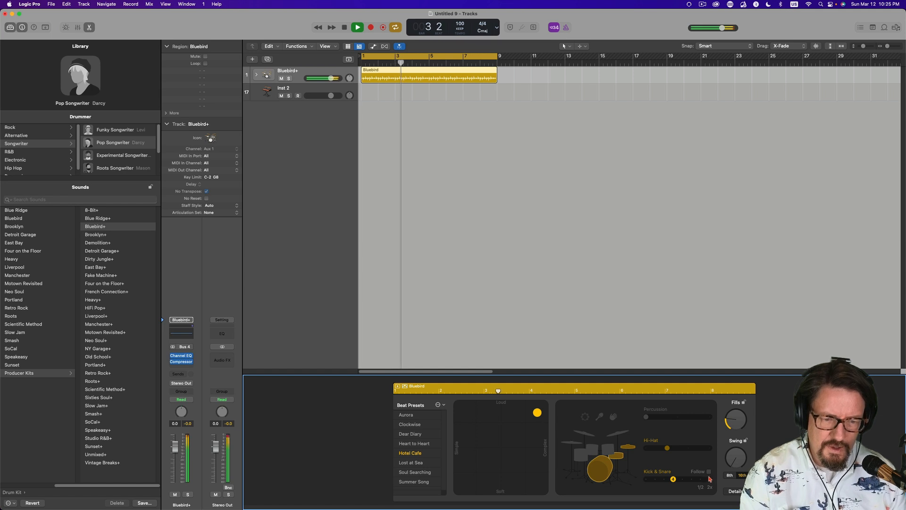
key("space")
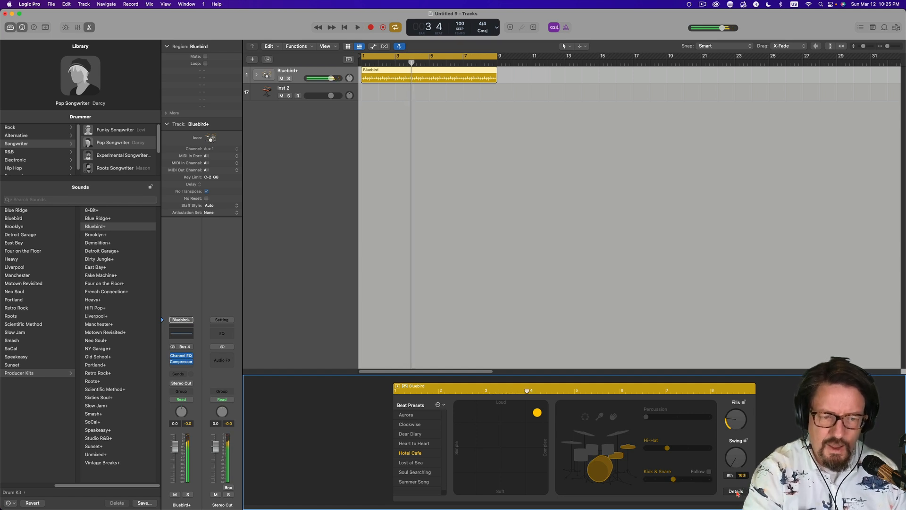
Increase the ghost notes in the drummer's performance details, leaving hi-hat openness on Automatic, and return to the kit view
left_click(735, 491)
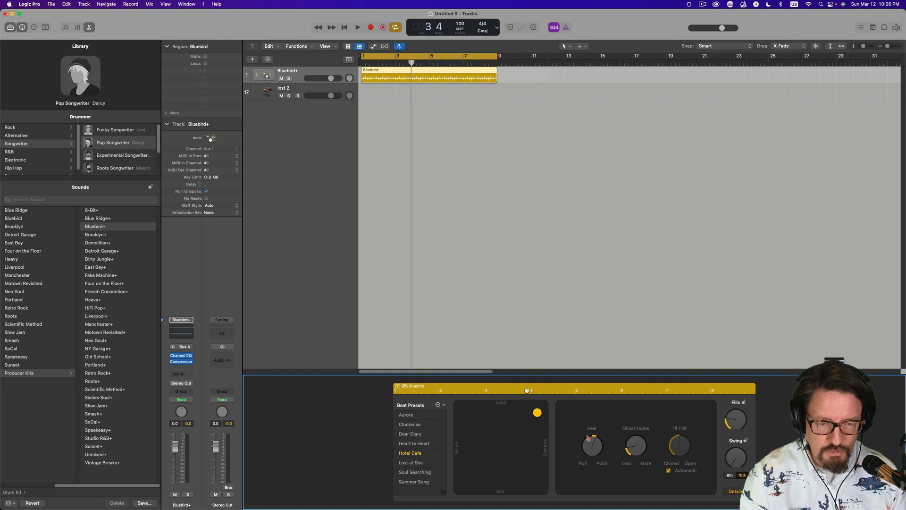
left_click_drag(637, 451, 631, 428)
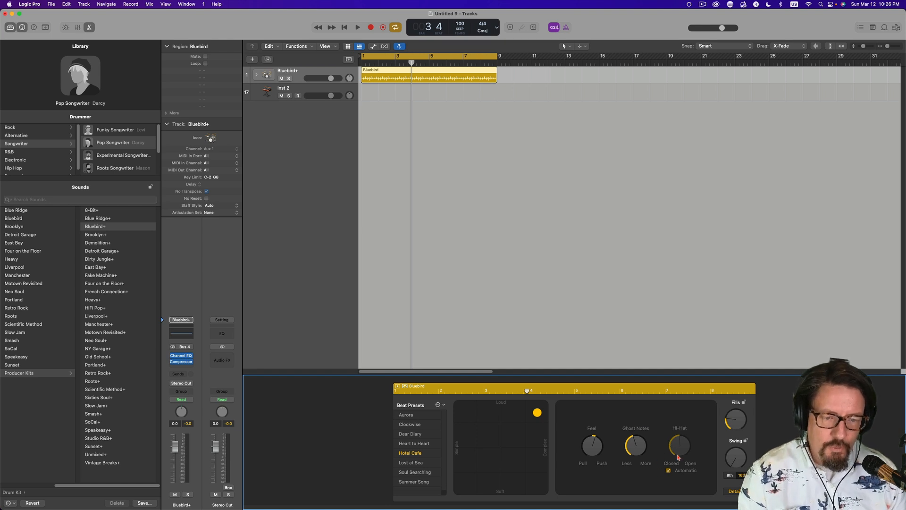
left_click(668, 471)
left_click(669, 471)
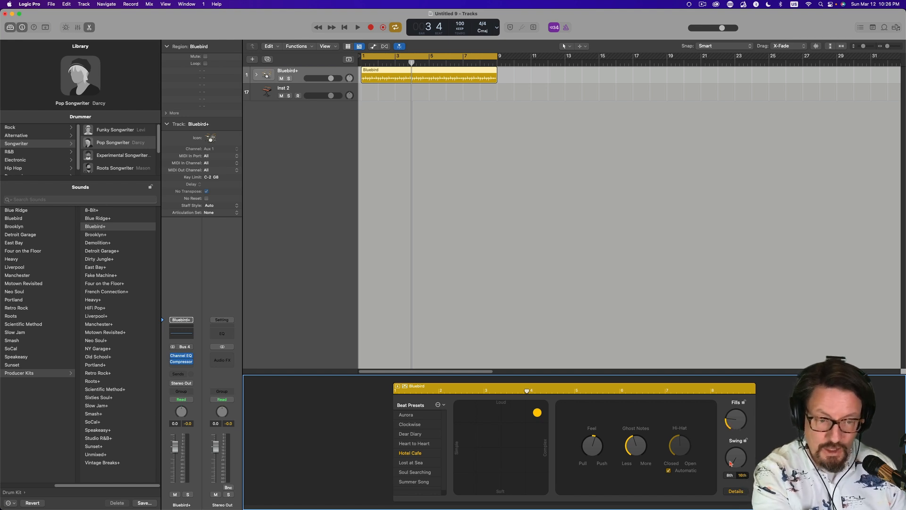
left_click(739, 495)
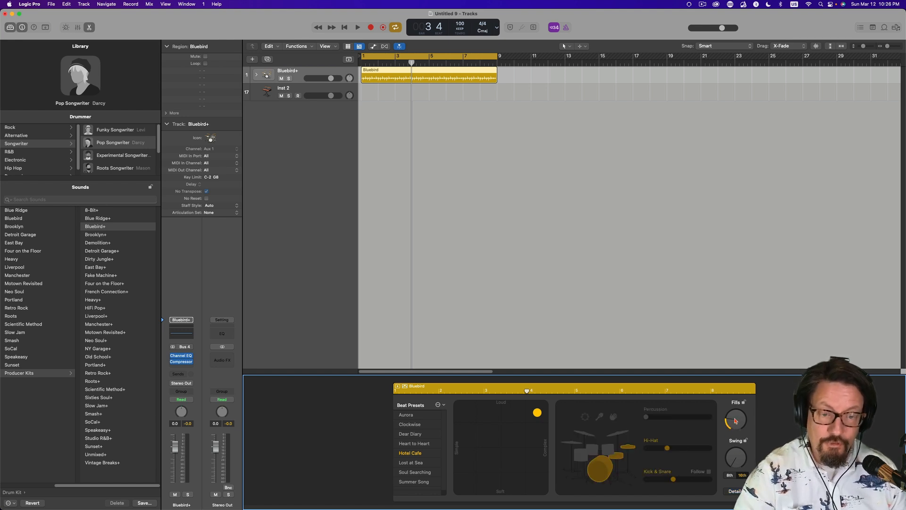
Raise the drummer region's fills amount well past halfway and audition the result
left_click_drag(735, 421, 734, 381)
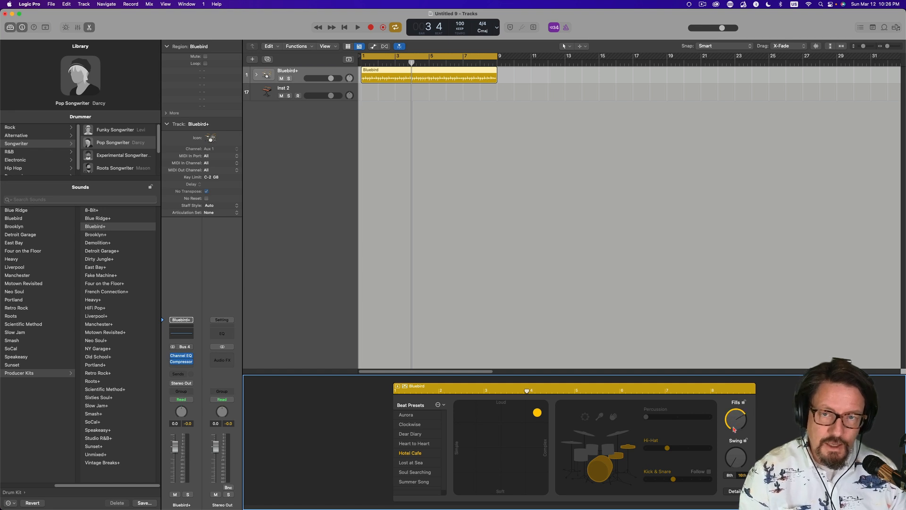
key("space")
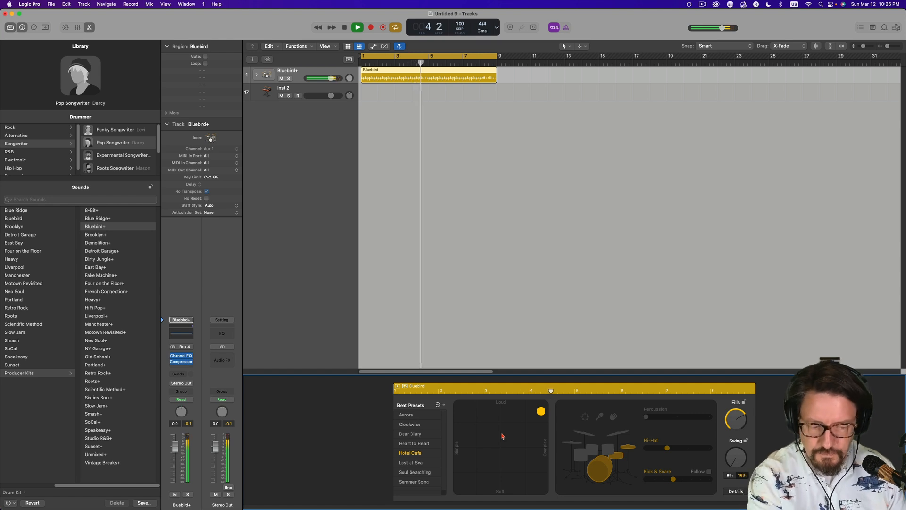
key("space")
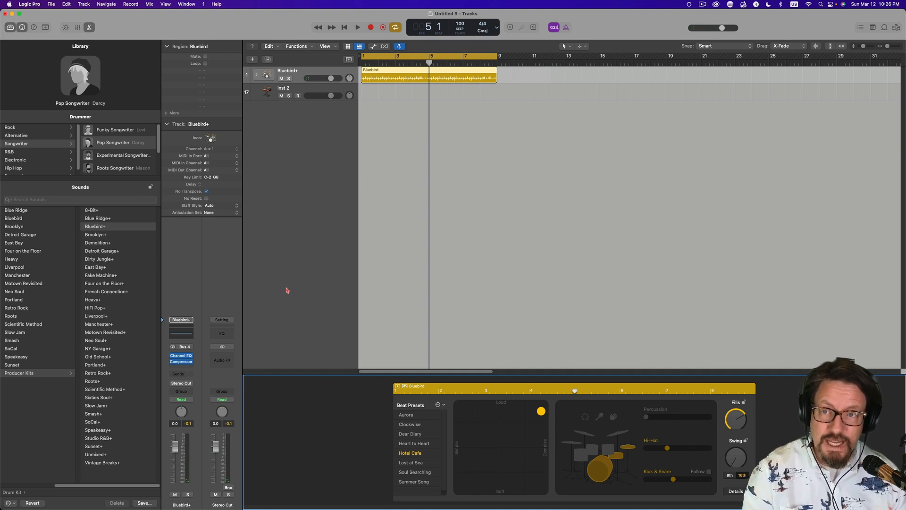
Replace the Channel EQ on the Bluebird+ stack with a stereo Vintage Graphic EQ and enlarge its window
left_click(183, 357)
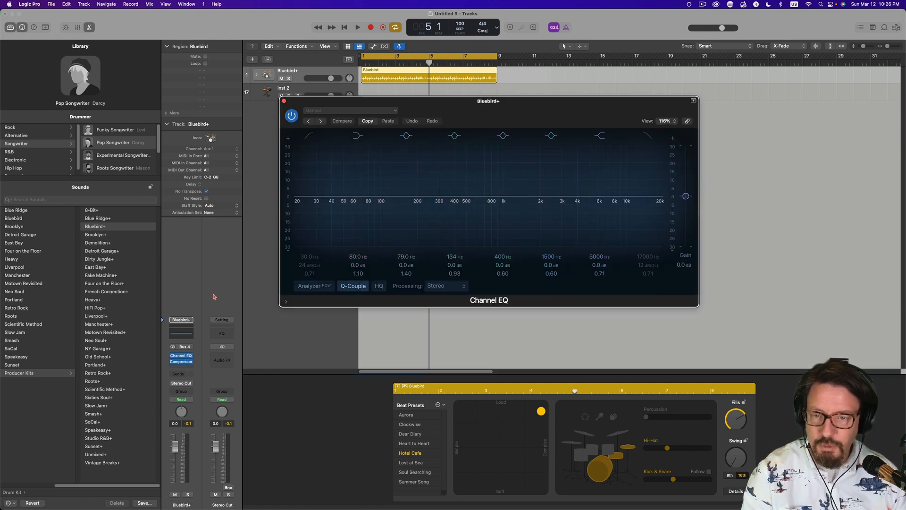
left_click(190, 357)
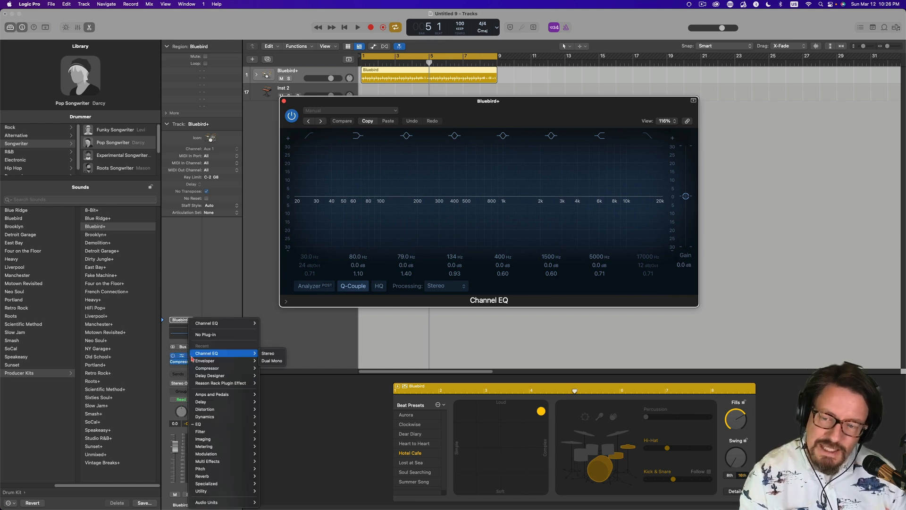
mouse_move(222, 424)
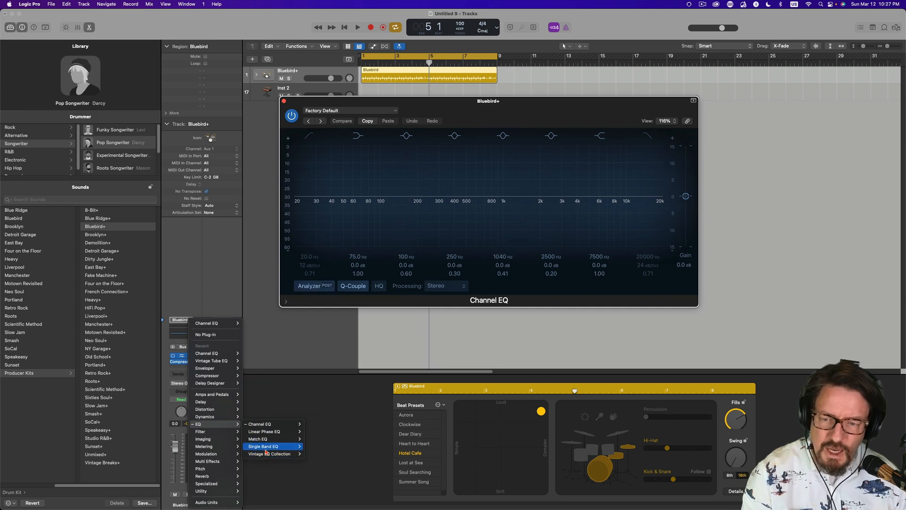
mouse_move(287, 456)
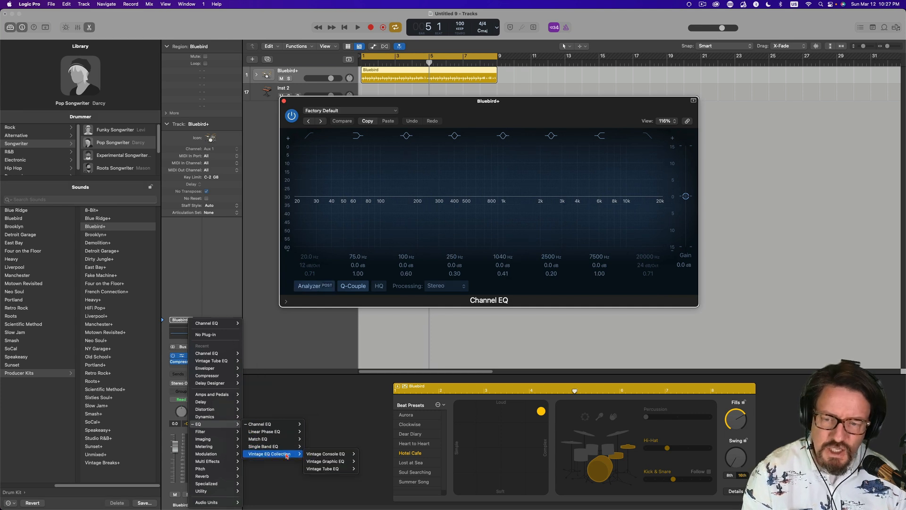
mouse_move(335, 463)
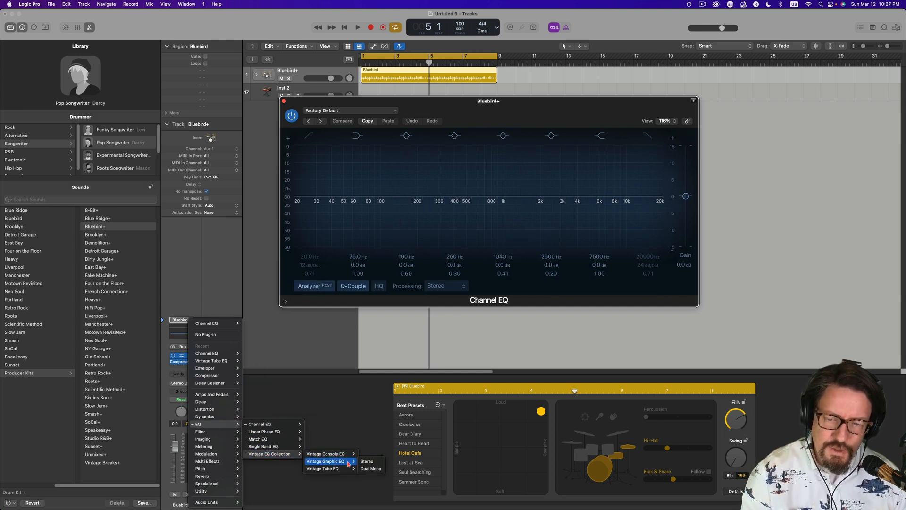
left_click(368, 462)
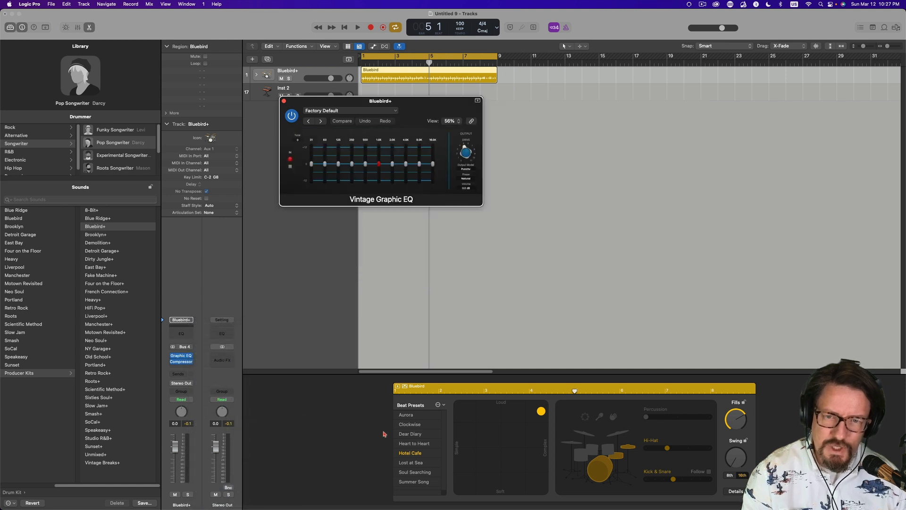
left_click_drag(481, 203, 692, 274)
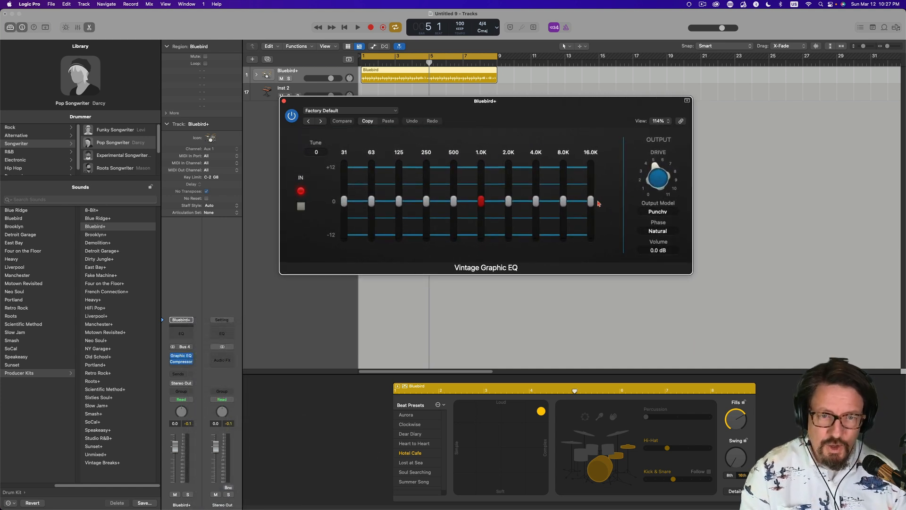
Boost the 16K, 8K and 4K bands in progressively smaller amounts, and cut the 250 Hz band slightly
left_click_drag(591, 202, 536, 196)
left_click(426, 200)
left_click_drag(426, 200, 427, 207)
left_click(453, 202)
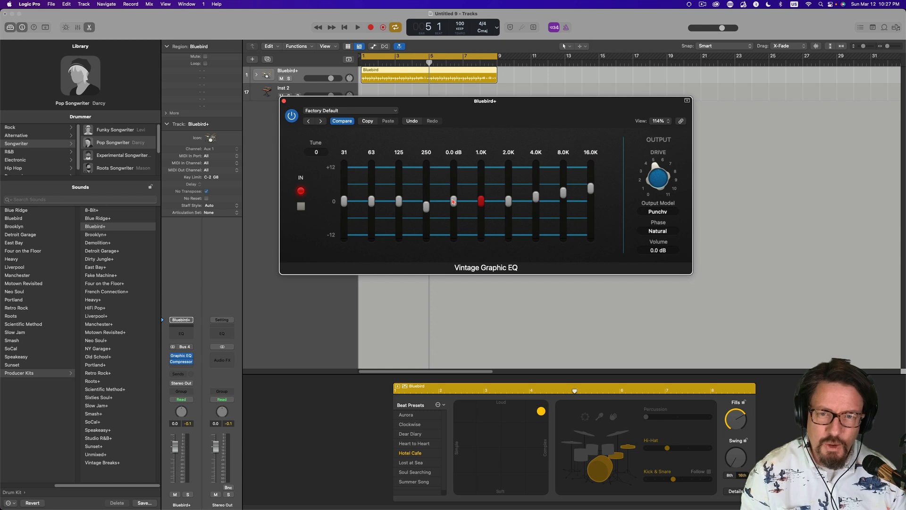
Keep the Punchy output model, raise Drive to about 10, and even out the 8K and 16K boosts during playback
mouse_move(660, 178)
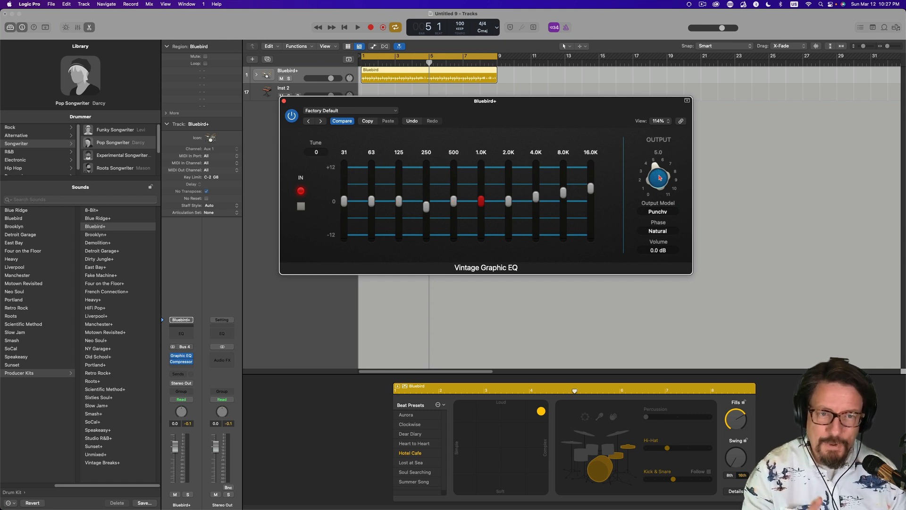
left_click(667, 213)
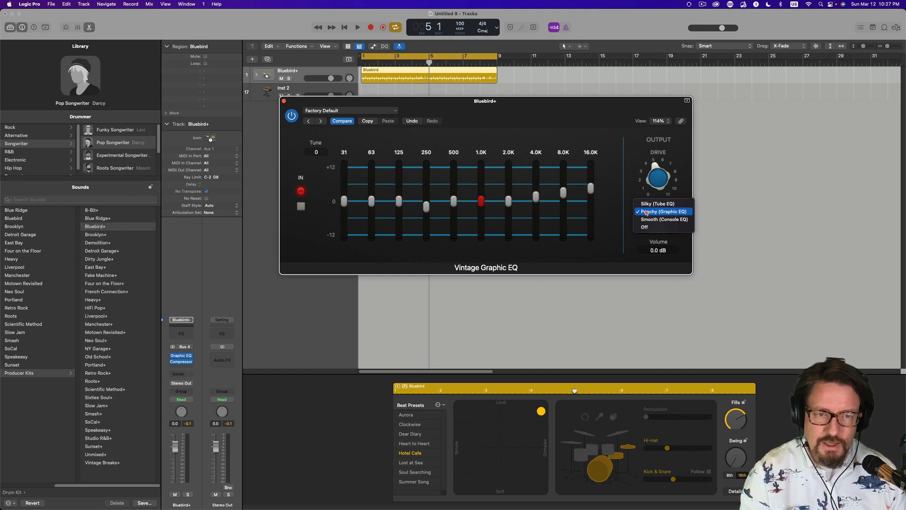
left_click(625, 183)
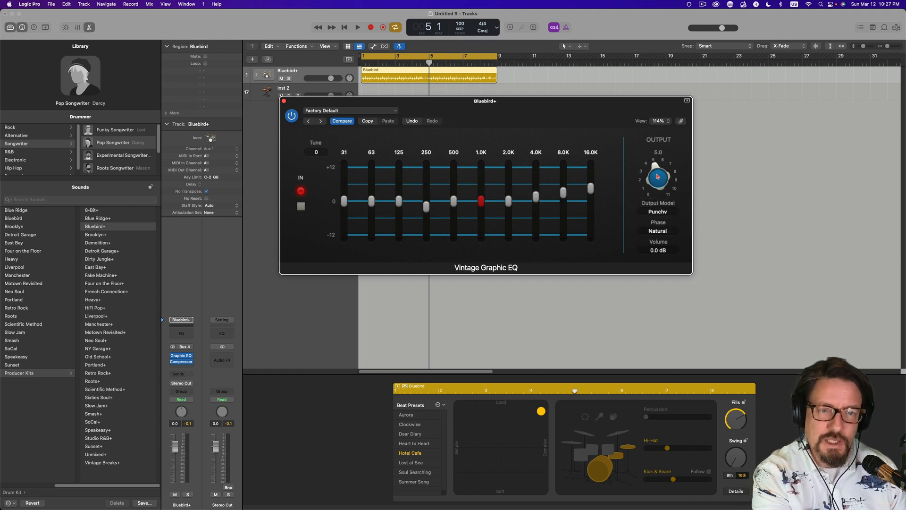
key("space")
left_click_drag(658, 177, 658, 148)
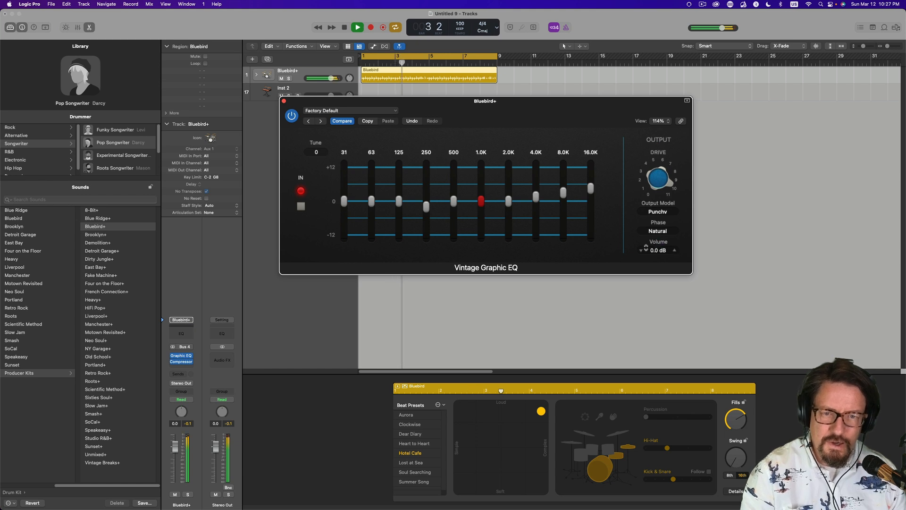
left_click_drag(591, 189, 563, 189)
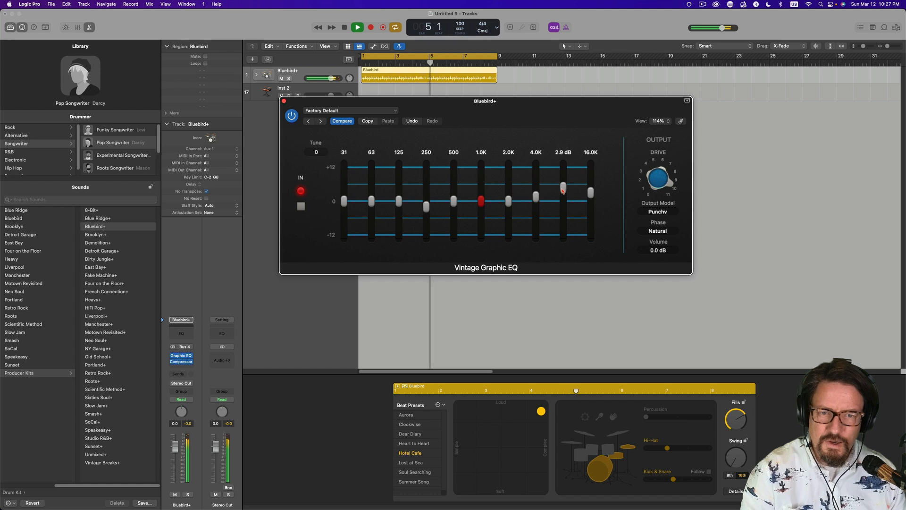
key("space")
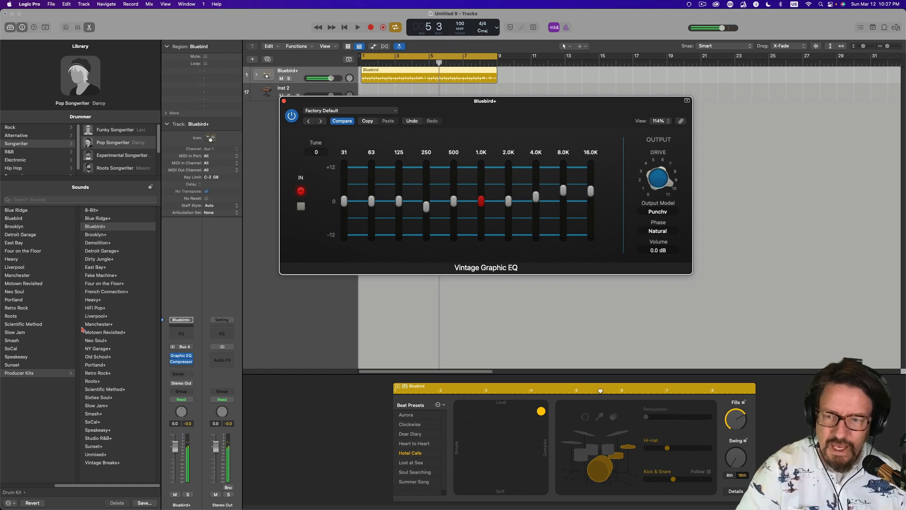
Open the Bluebird+ stack's Compressor, compare its circuit models from Platinum Digital to Vintage Opto, and choose Studio FET
left_click(186, 363)
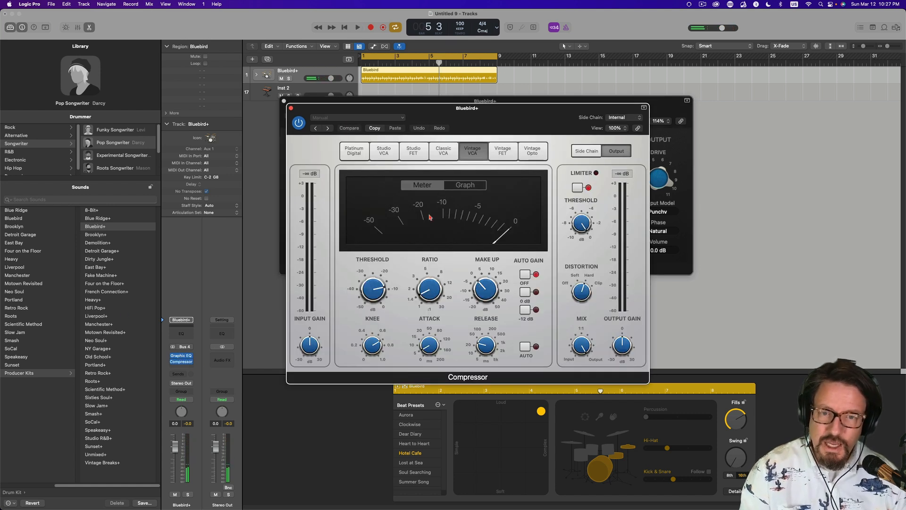
left_click(368, 152)
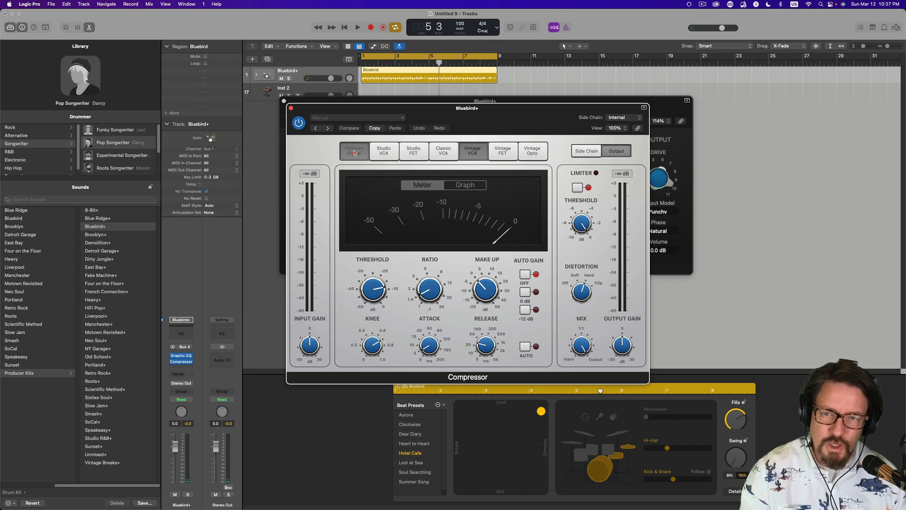
left_click(384, 151)
left_click(413, 151)
left_click(444, 151)
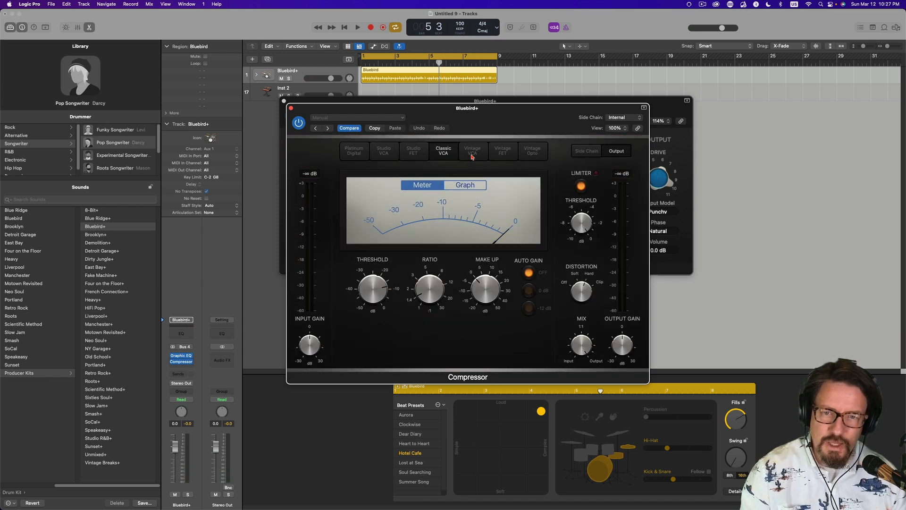
left_click(473, 151)
left_click(503, 151)
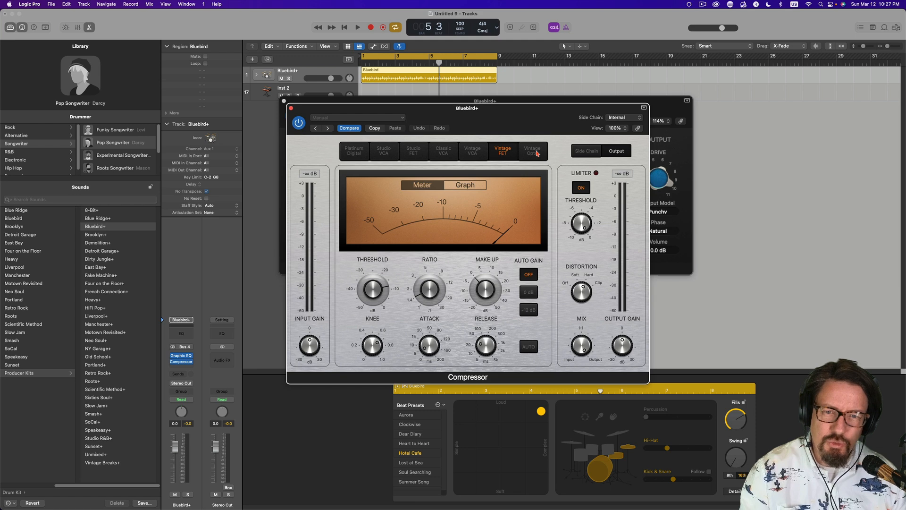
left_click(536, 152)
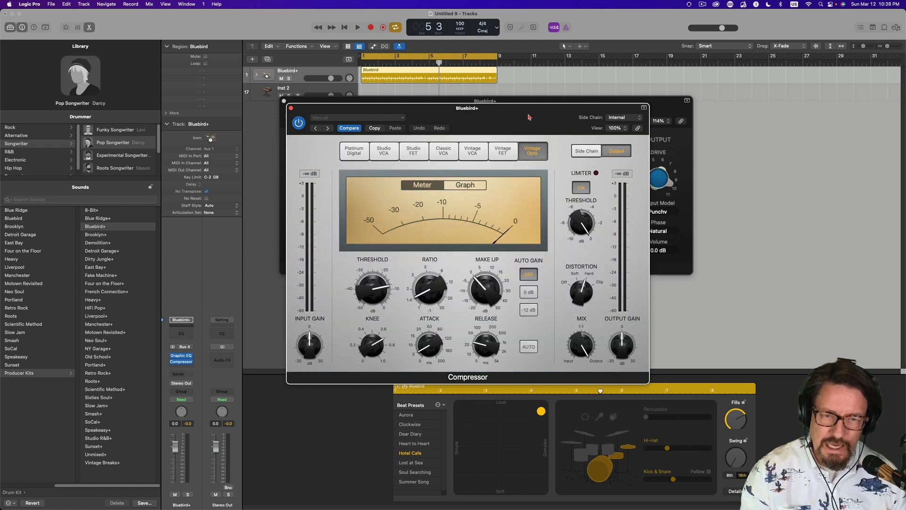
left_click(414, 152)
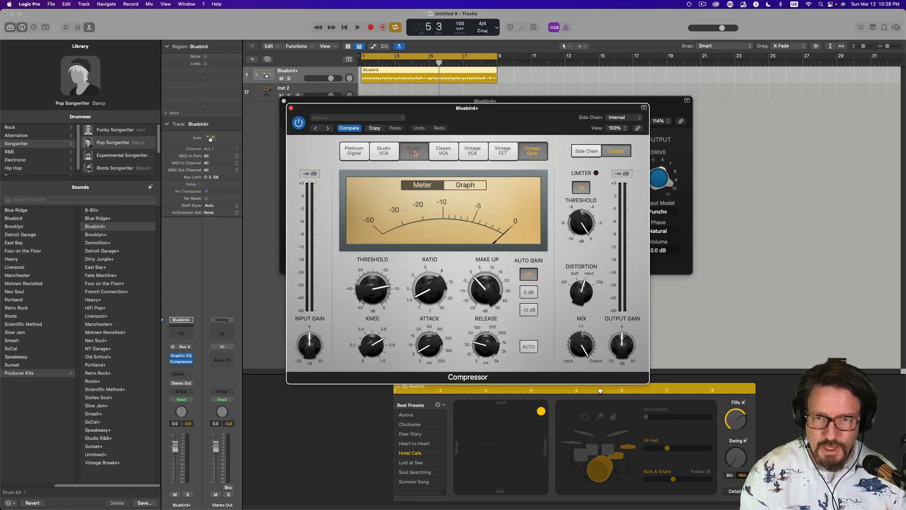
mouse_move(369, 290)
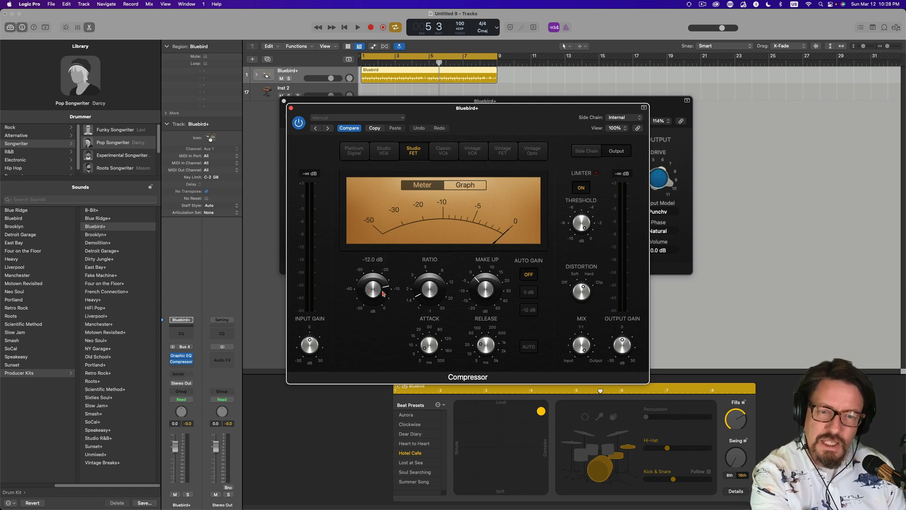
During playback, lower the Compressor's threshold, switch its display to Graph, and set the ratio to about 2.2:1 and make-up gain to 5 dB
mouse_move(415, 297)
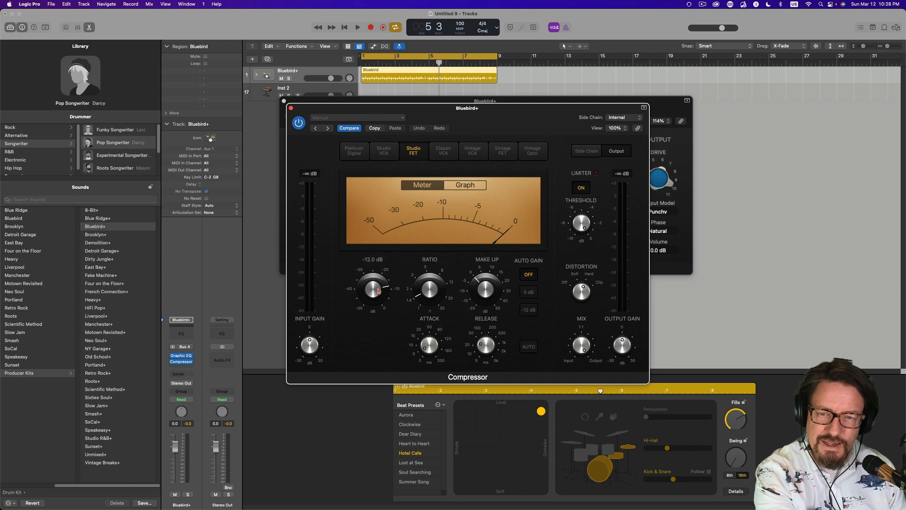
key("space")
left_click_drag(372, 286, 374, 320)
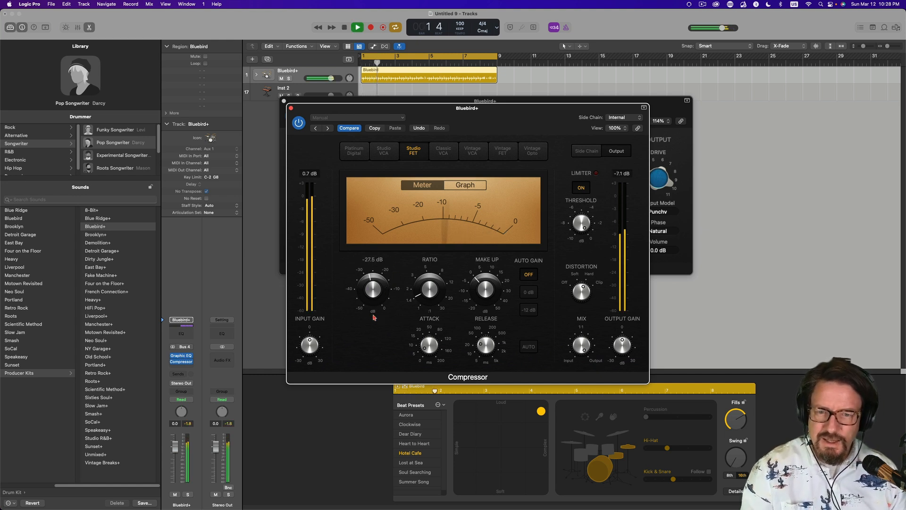
left_click(467, 184)
left_click_drag(435, 291, 481, 277)
key("space")
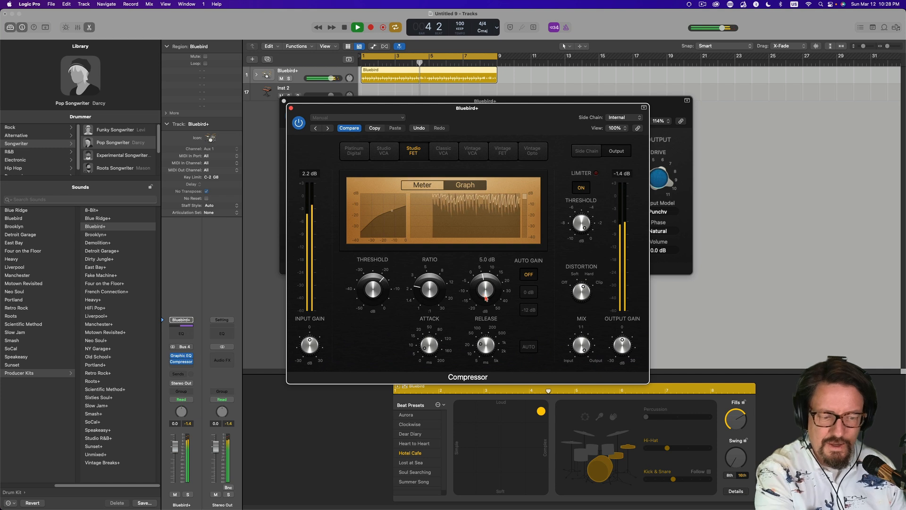
Set the Compressor's attack to about 9 ms, fine-tune its release and threshold during playback, and blend the mix to about 50%
mouse_move(584, 344)
left_click_drag(584, 344, 584, 378)
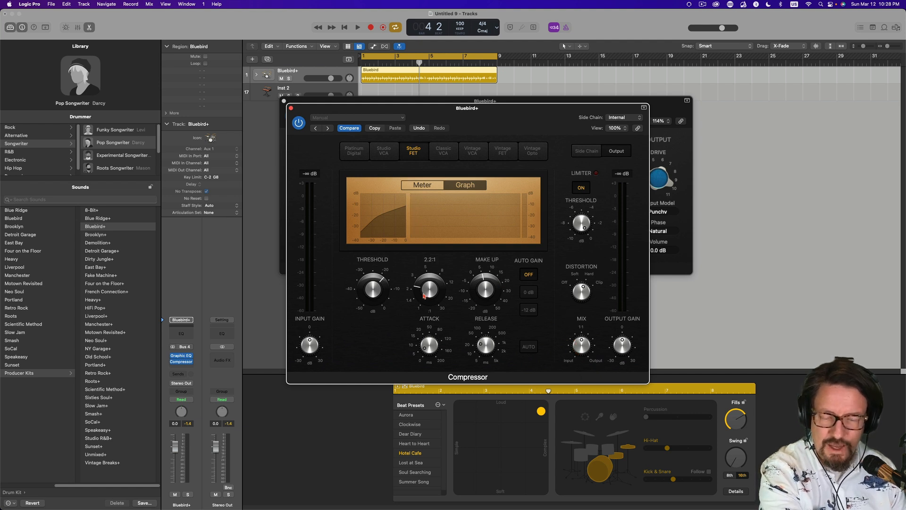
key("space")
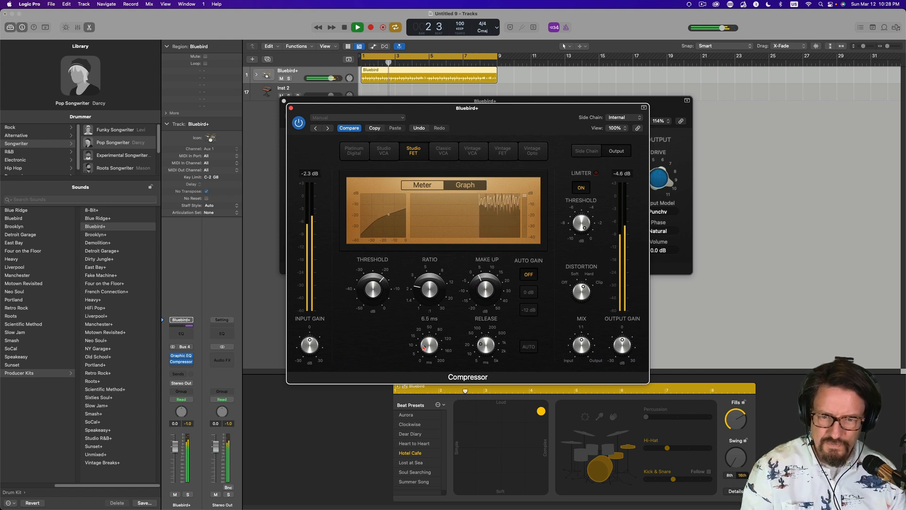
mouse_move(481, 346)
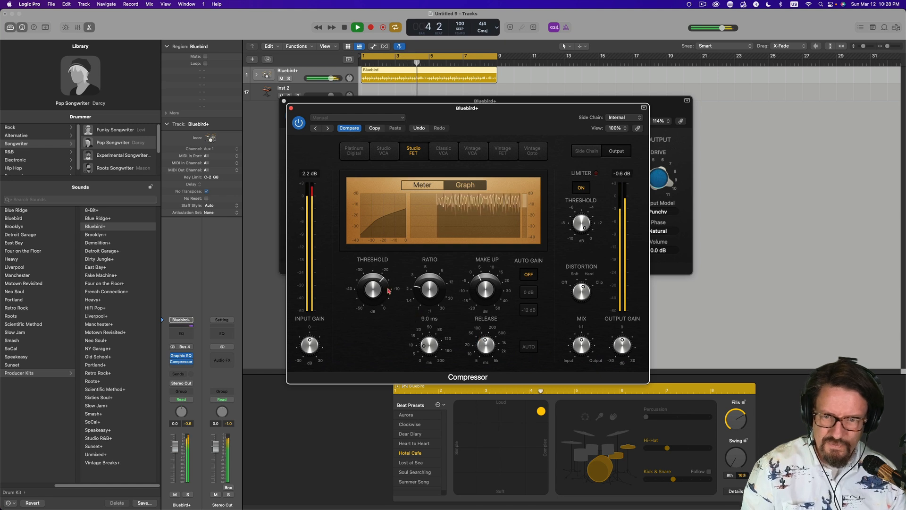
mouse_move(386, 288)
left_mouse_down()
mouse_move(387, 272)
mouse_move(419, 280)
mouse_move(371, 285)
left_mouse_up()
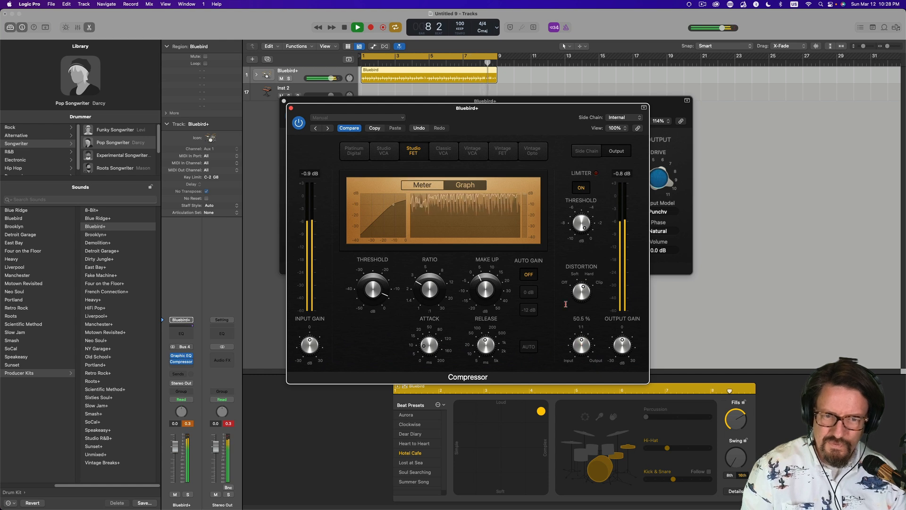
Close the Compressor and Vintage Graphic EQ windows, and stop playback
left_click(291, 108)
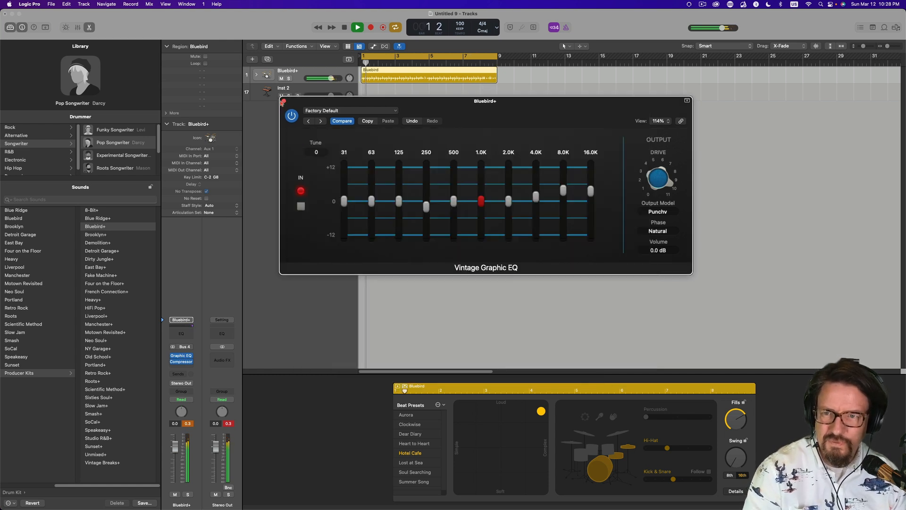
left_click(283, 101)
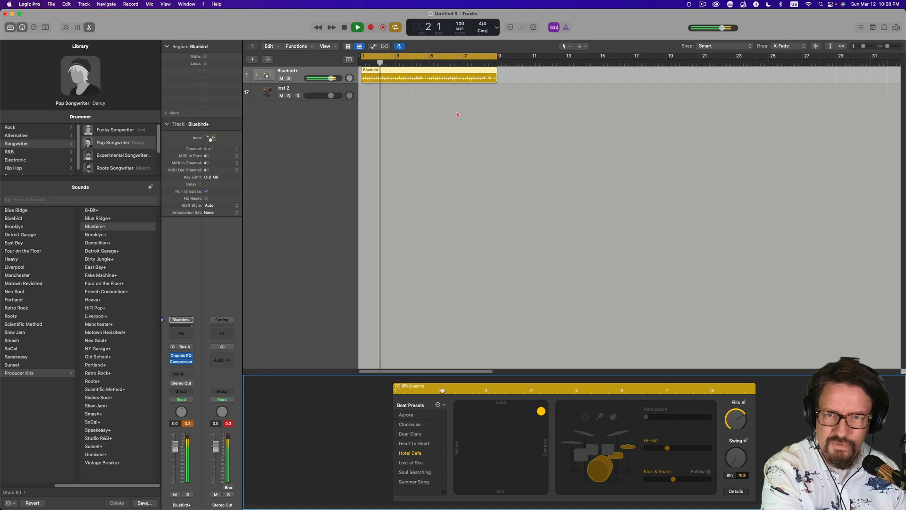
key("space")
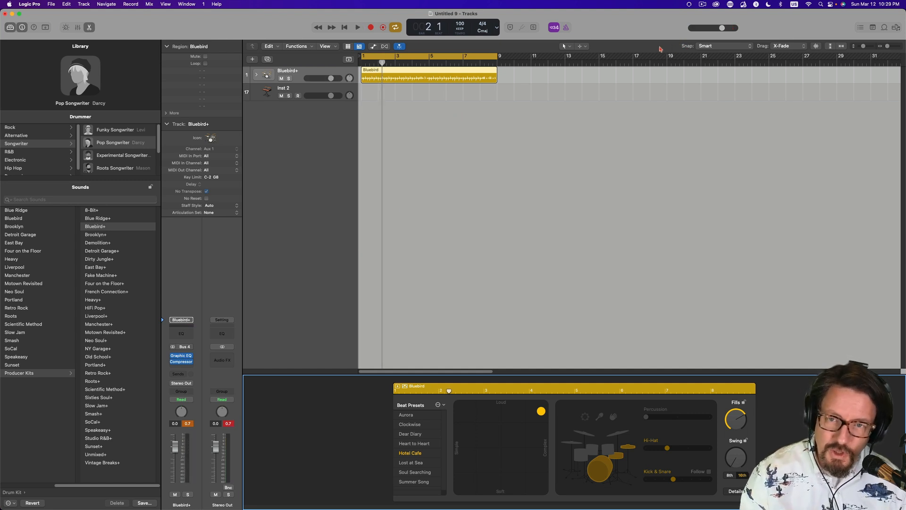